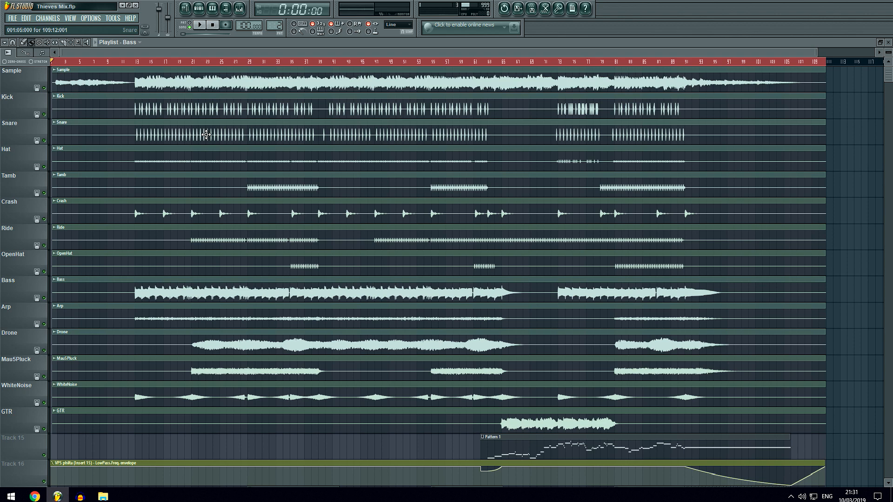
Look over the whole playlist arrangement, from the Sample and drum tracks down to the patterns, filter automation and Sea of Thieves clip.
scroll(367, 377, "down", 3)
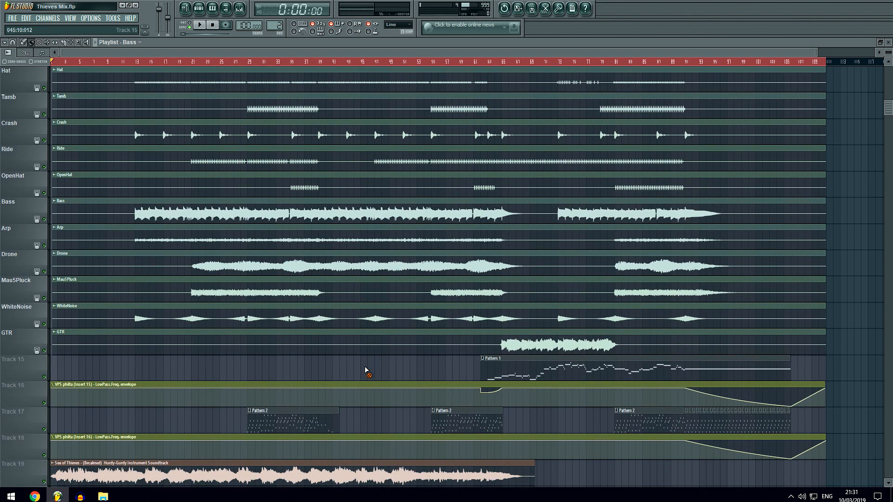
scroll(367, 365, "up", 3)
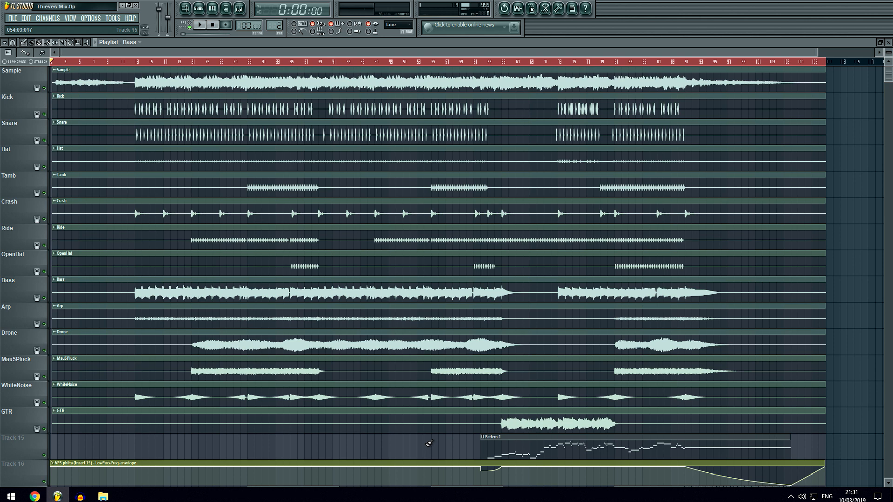
scroll(145, 64, "up", 1)
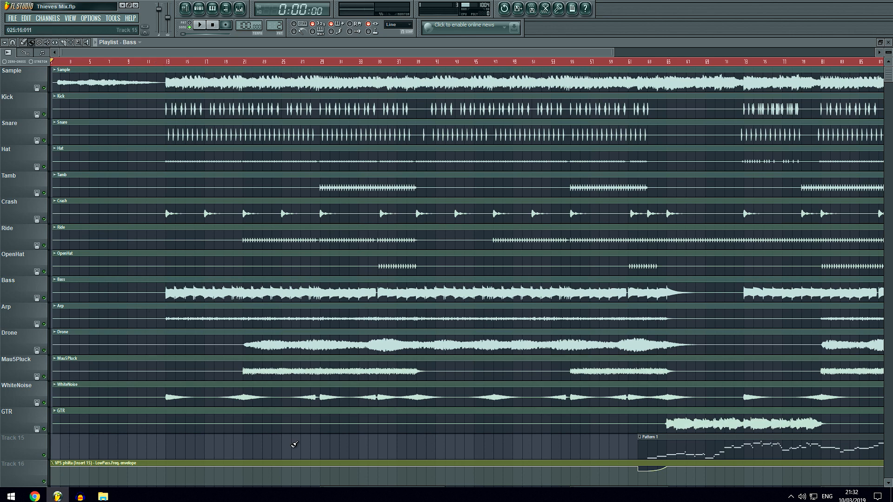
scroll(274, 63, "down", 3)
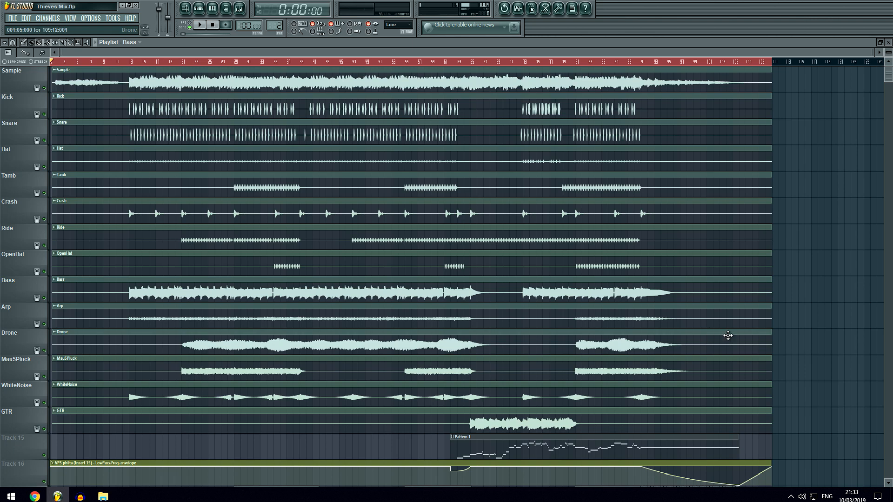
scroll(805, 315, "down", 6)
scroll(807, 292, "up", 6)
scroll(224, 251, "down", 4)
scroll(223, 272, "up", 4)
scroll(286, 261, "down", 4)
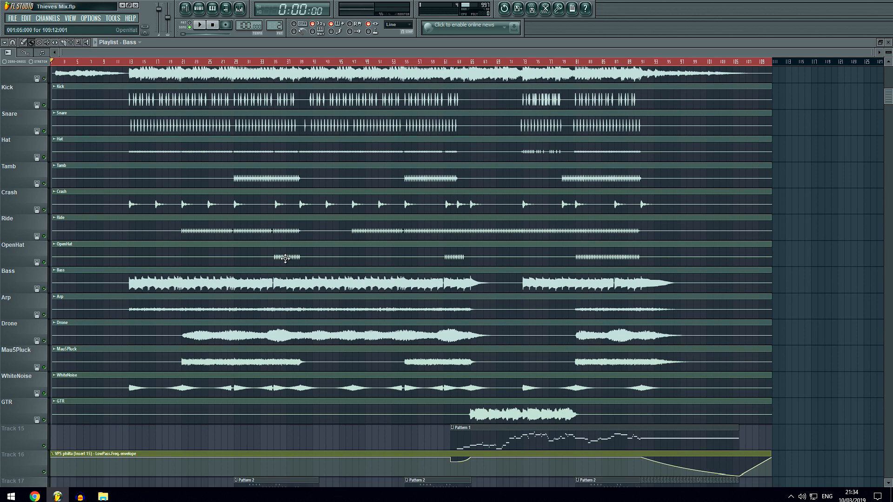
scroll(356, 375, "up", 4)
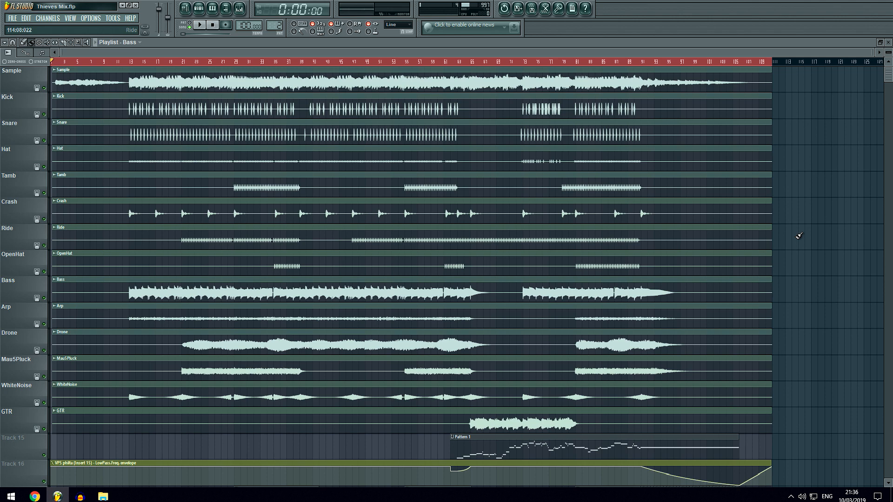
Solo Track 19 with the Sea of Thieves Hurdy-Gurdy clip, listen to it from the start of the song, and stop playback.
scroll(743, 236, "down", 5)
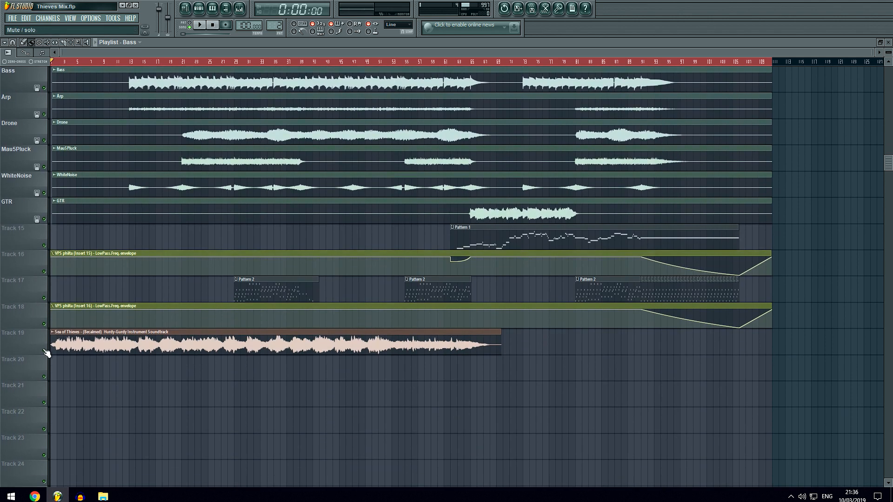
right_click(45, 350)
scroll(73, 367, "up", 1)
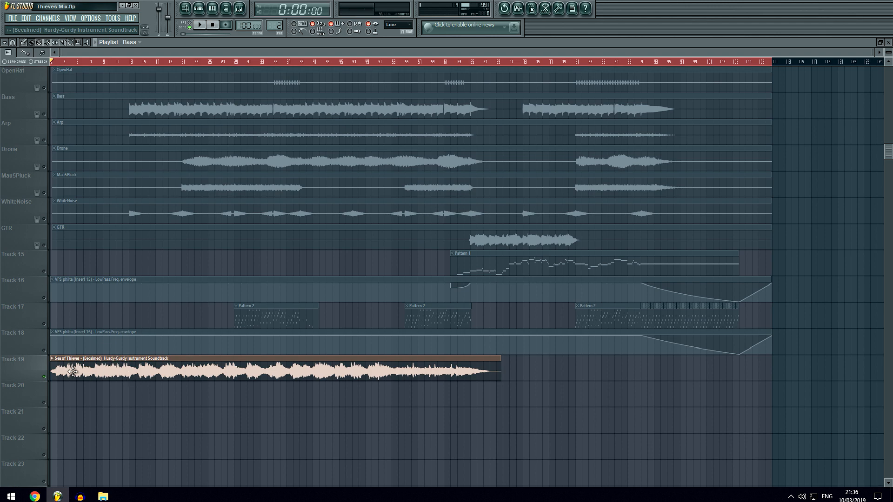
scroll(148, 183, "up", 7)
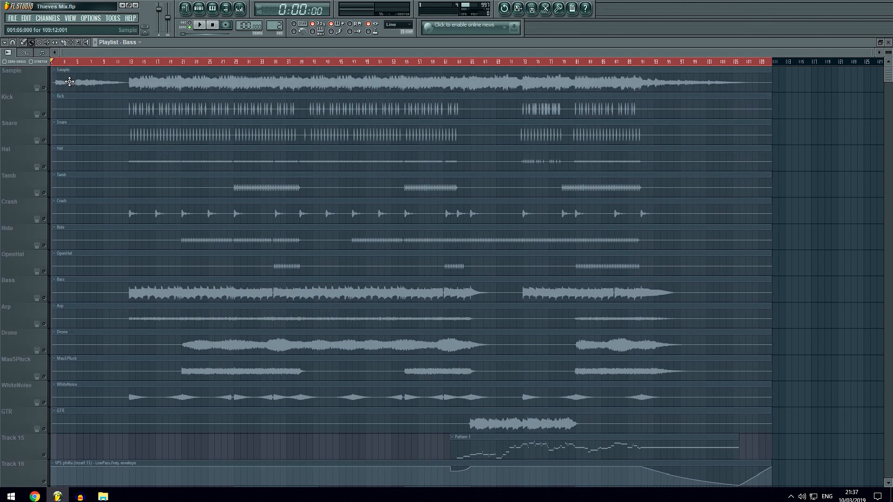
scroll(120, 309, "down", 5)
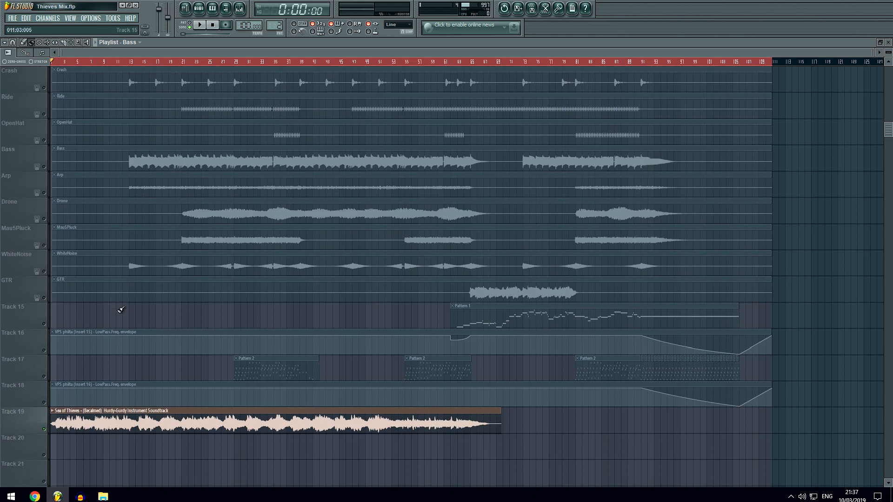
key("space")
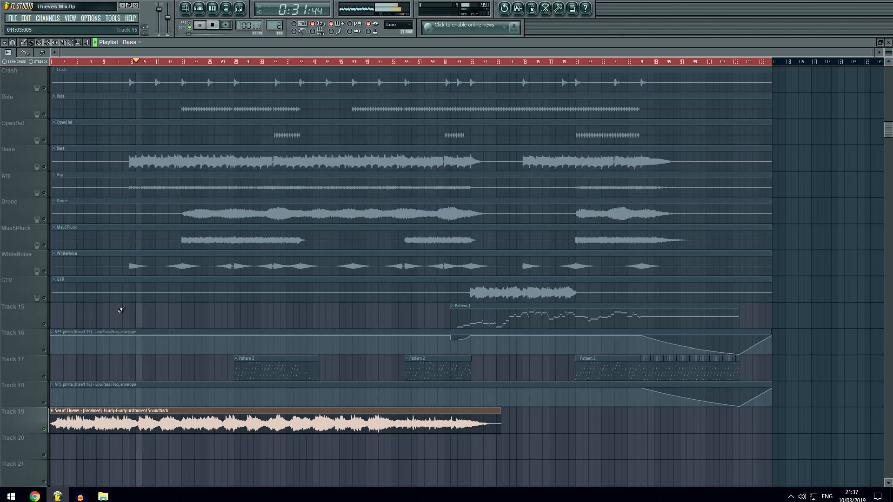
key("space")
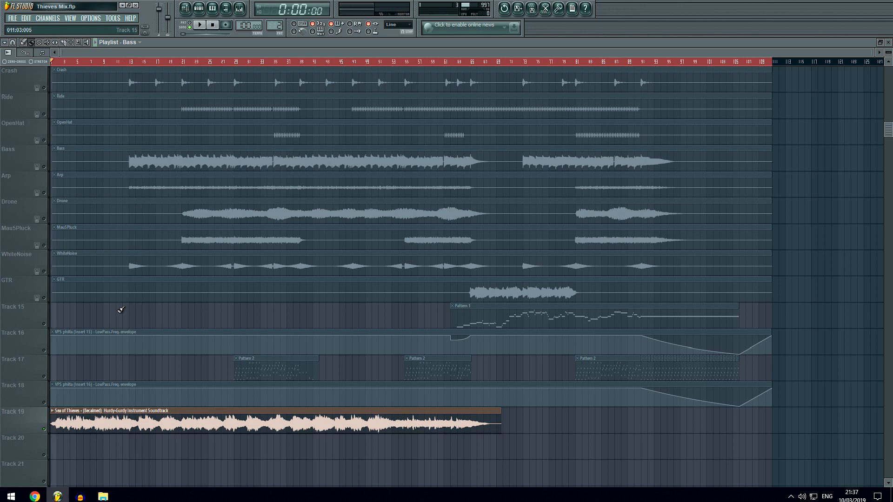
Compare the Sea of Thieves Hurdy-Gurdy clip on Track 19 with the song tracks above it.
scroll(144, 325, "up", 3)
scroll(186, 186, "down", 6)
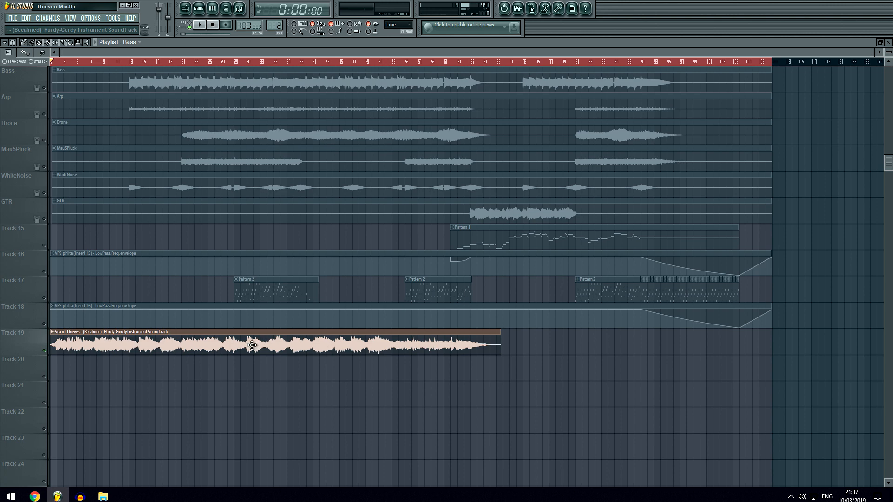
scroll(218, 346, "up", 4)
scroll(218, 346, "down", 3)
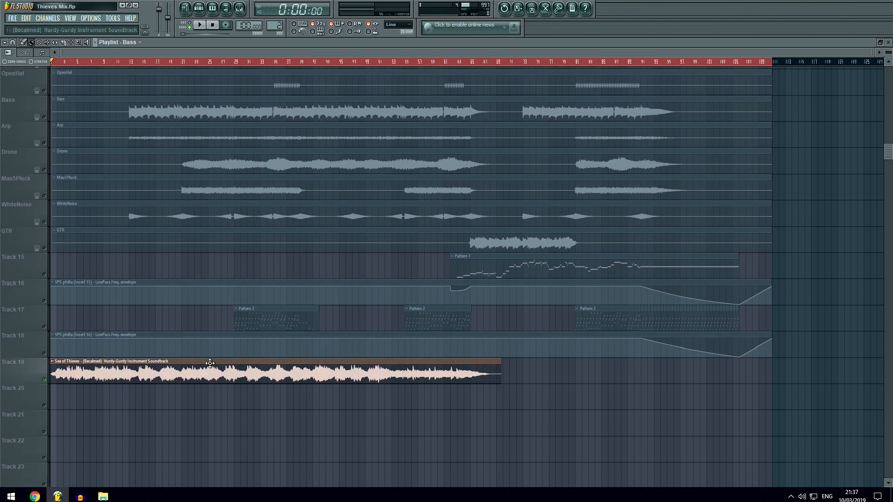
scroll(190, 371, "up", 7)
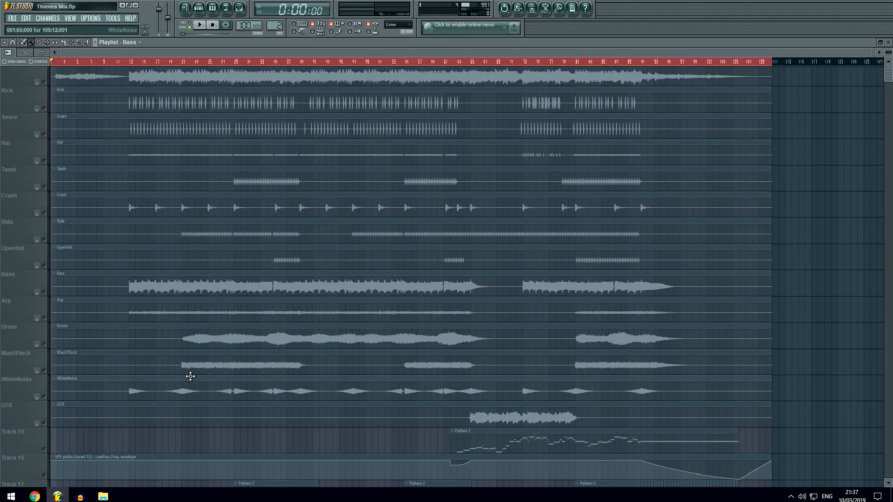
scroll(191, 370, "down", 6)
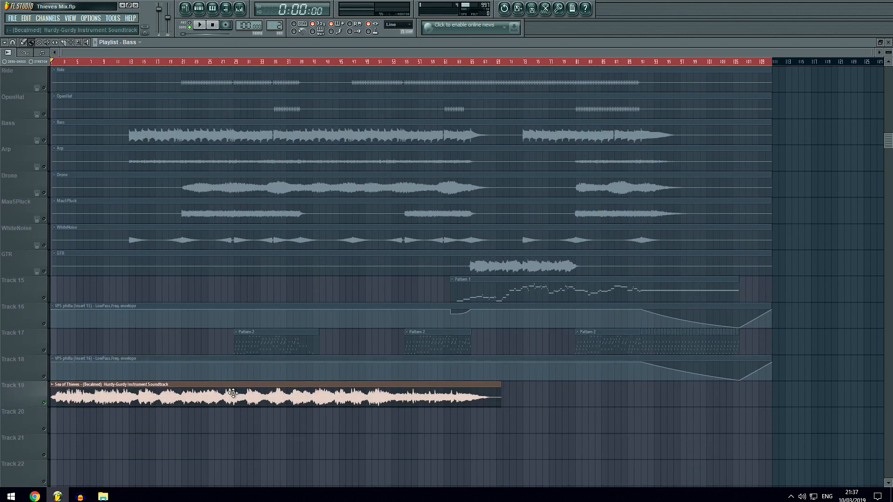
scroll(179, 394, "up", 6)
scroll(180, 394, "up", 1)
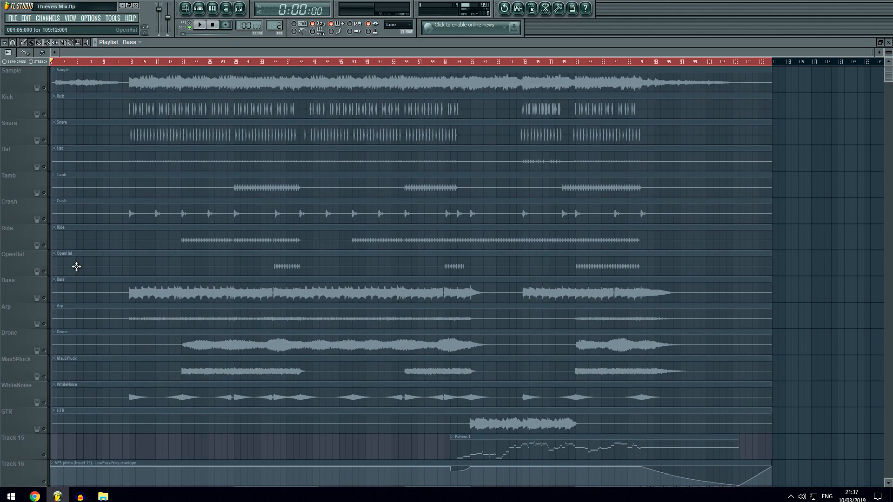
Solo the Sample track, listen to its quiet intro from the start of the song, and stop playback.
left_click(46, 89)
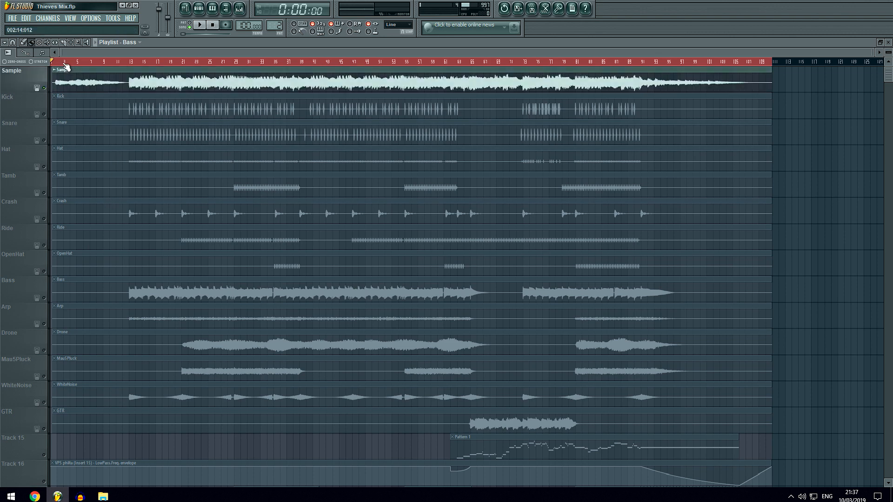
scroll(65, 63, "up", 3)
left_click_drag(107, 52, 69, 56)
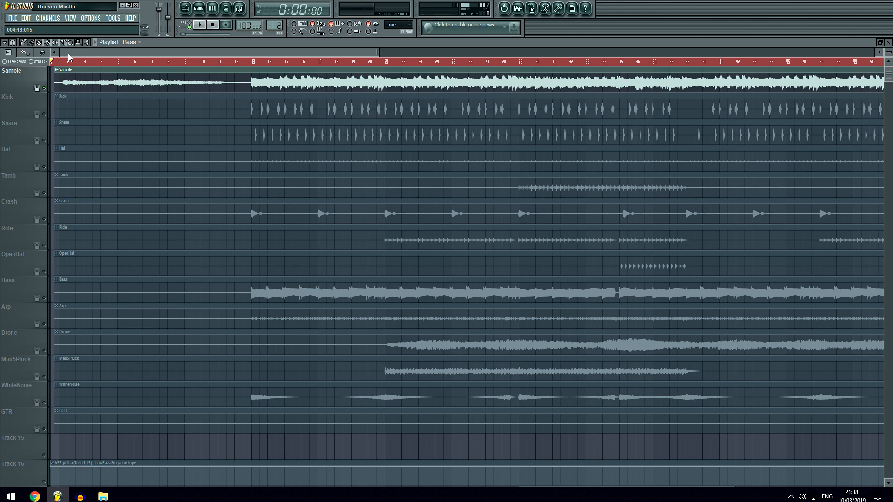
key("space")
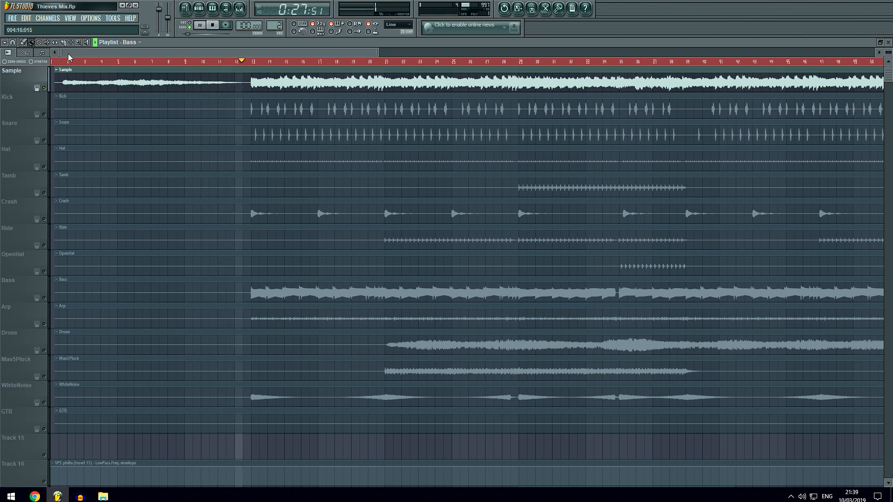
key("space")
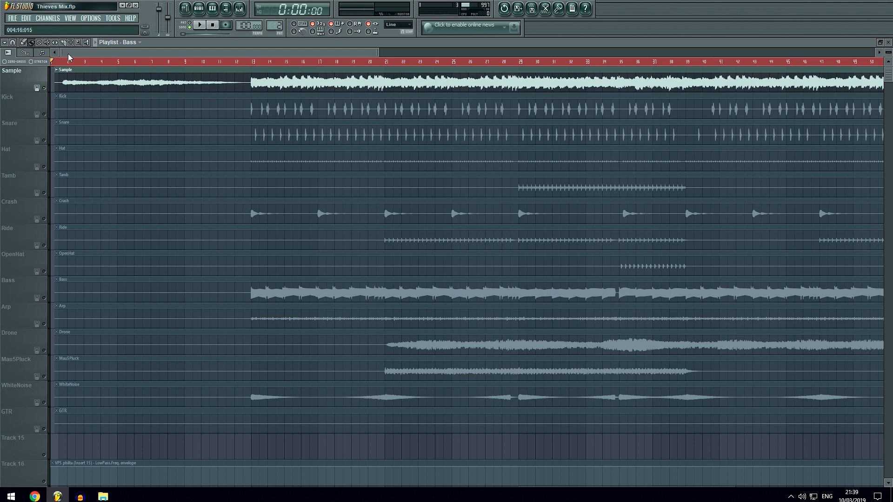
Place the song position at bar 13 and listen to the soloed Sample track from there up to about bar 29.
scroll(244, 66, "down", 2)
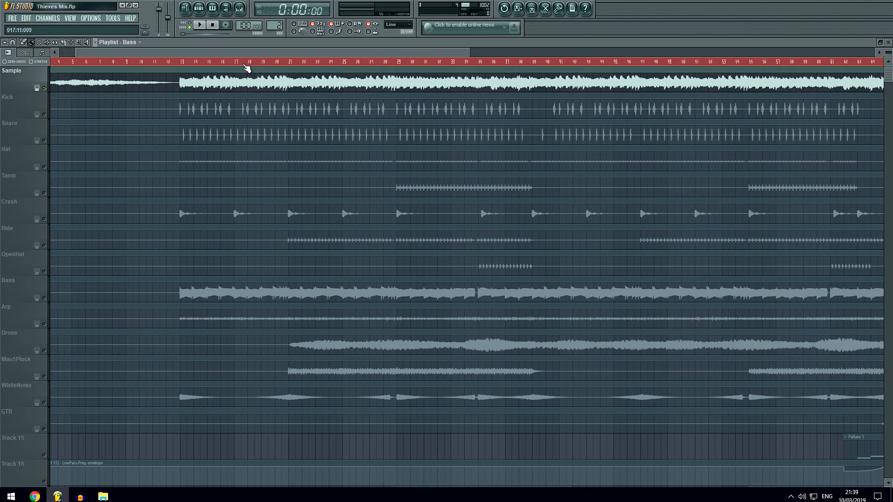
scroll(223, 67, "up", 3)
scroll(175, 62, "up", 4)
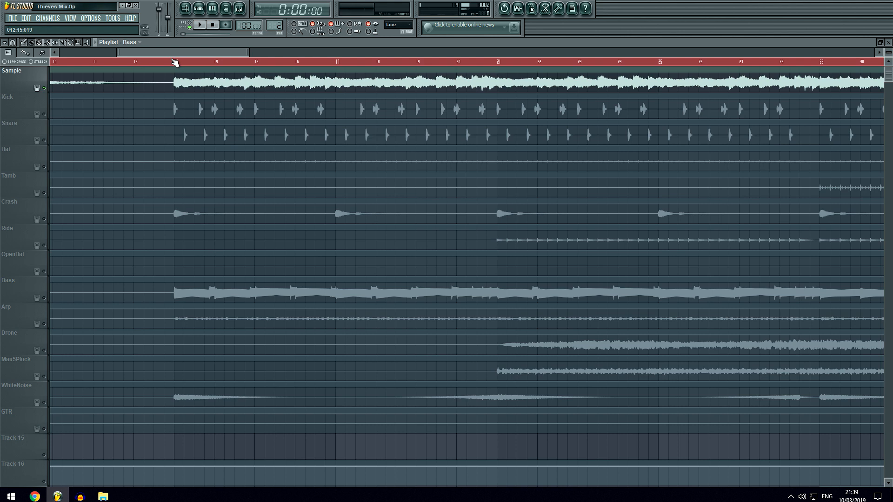
left_click(177, 66)
scroll(178, 67, "down", 3)
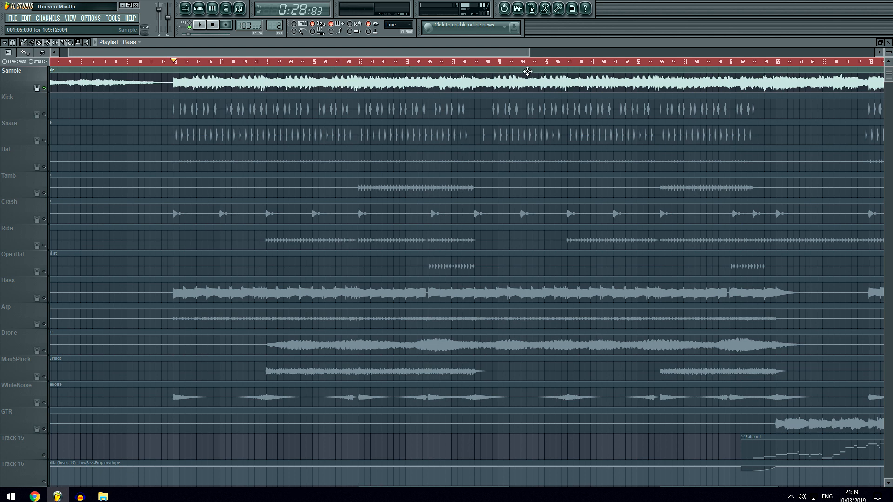
scroll(746, 79, "right", 3)
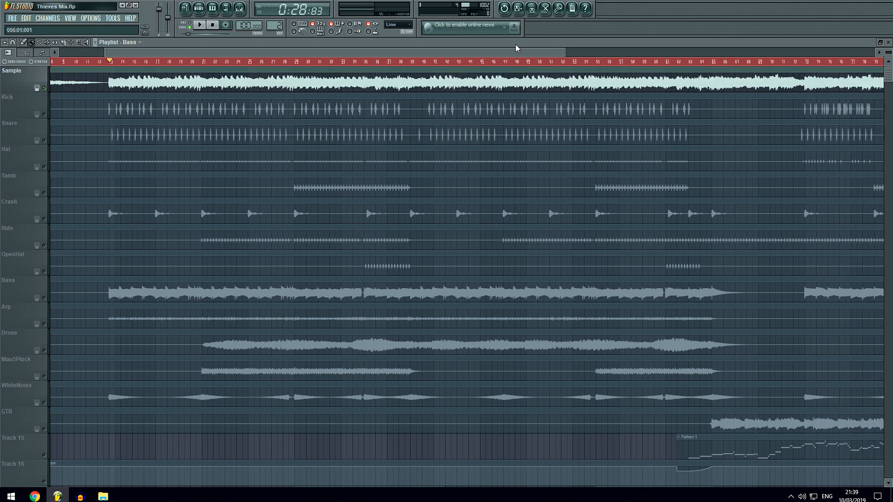
scroll(391, 60, "up", 5)
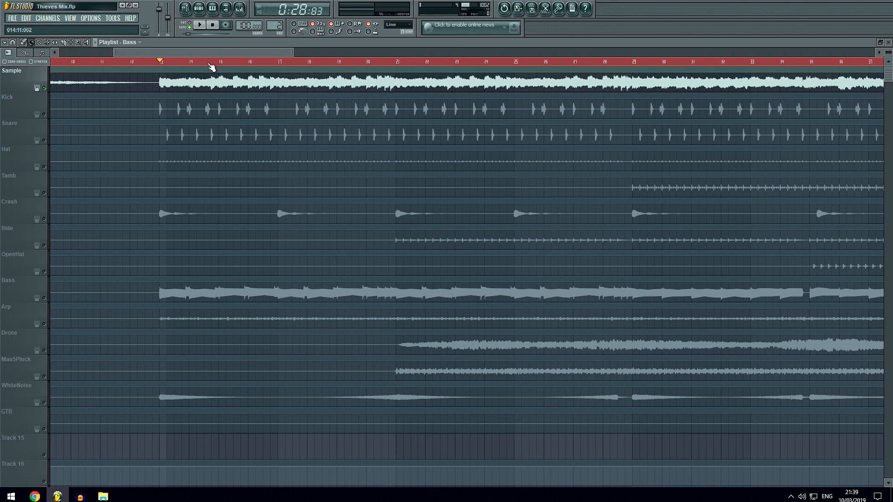
key("space")
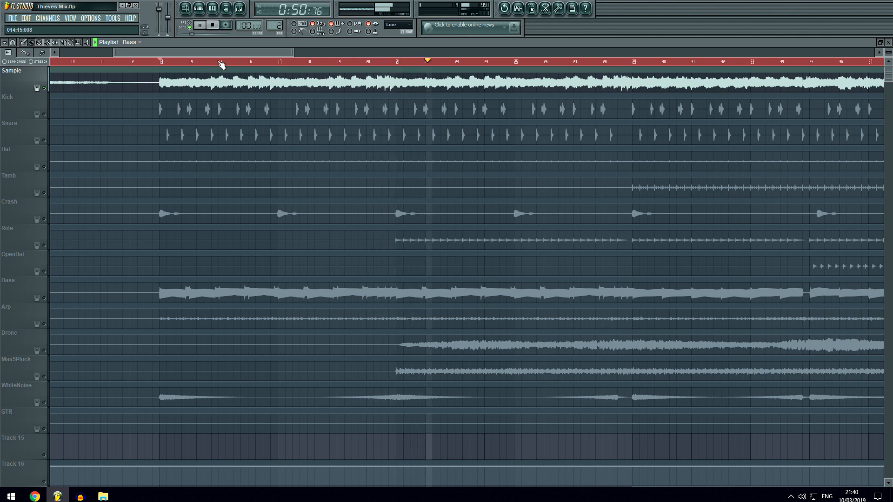
left_click_drag(230, 52, 288, 49)
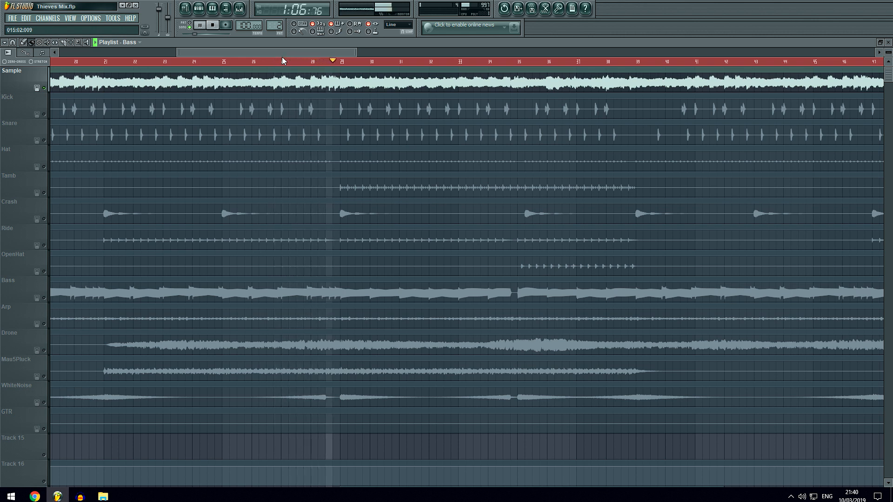
key("space")
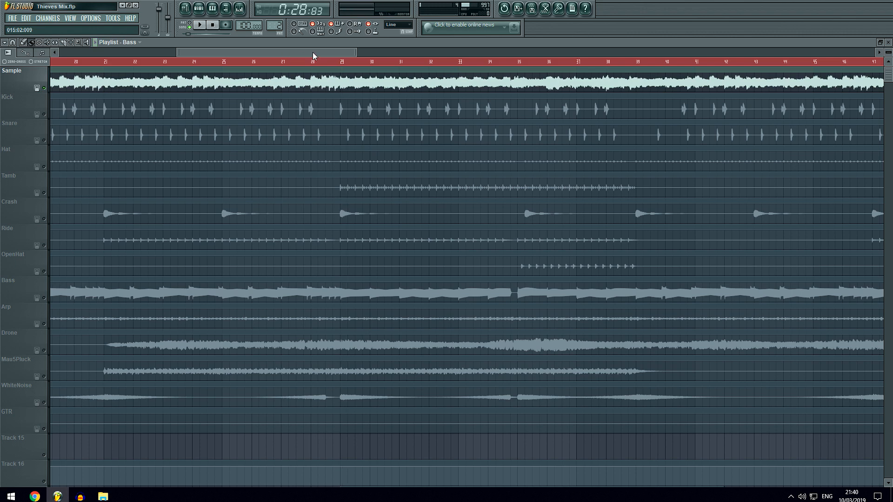
Place the song position just before bar 29, listen to the soloed Sample track past bar 38, and stop playback.
left_click(338, 63)
scroll(338, 64, "down", 2)
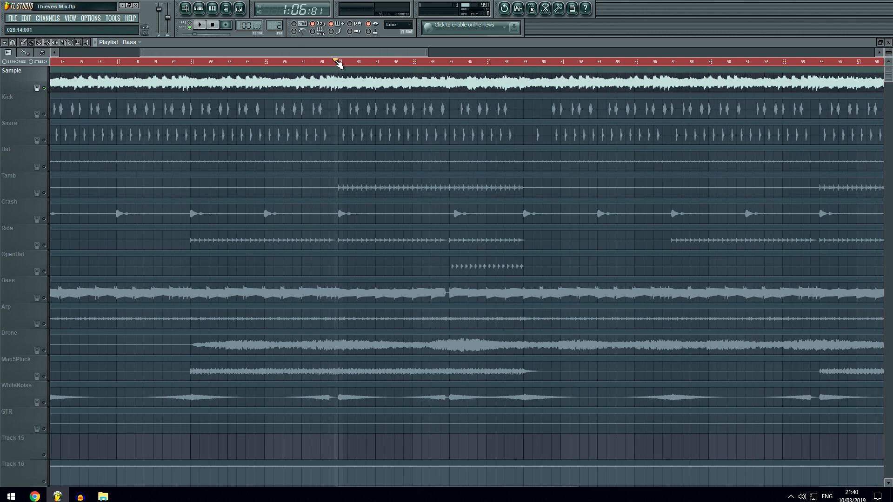
scroll(368, 64, "up", 2)
scroll(505, 65, "up", 1)
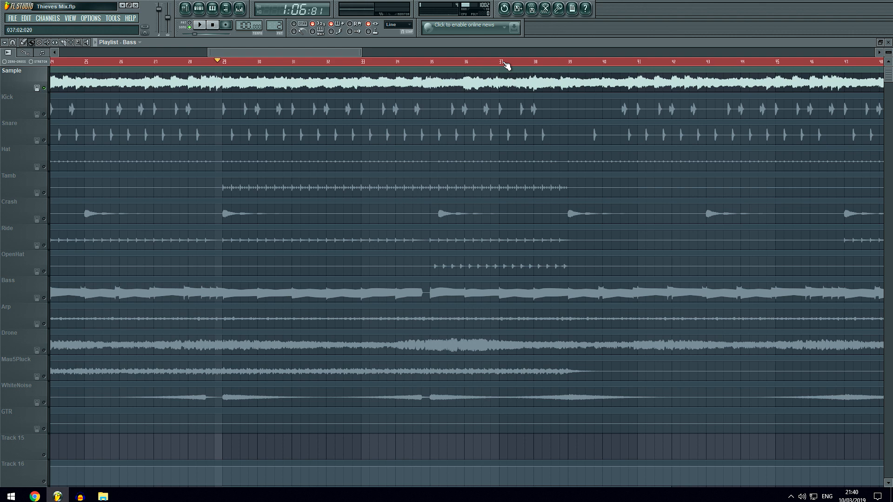
key("space")
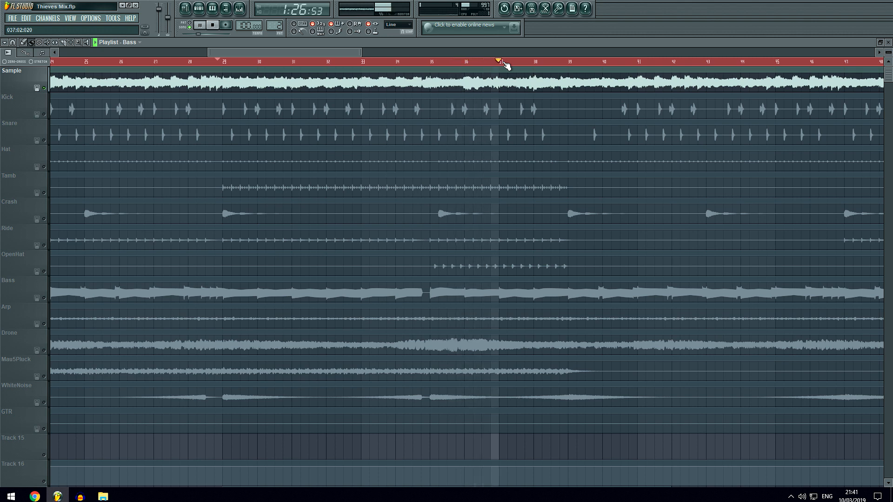
scroll(676, 66, "down", 1)
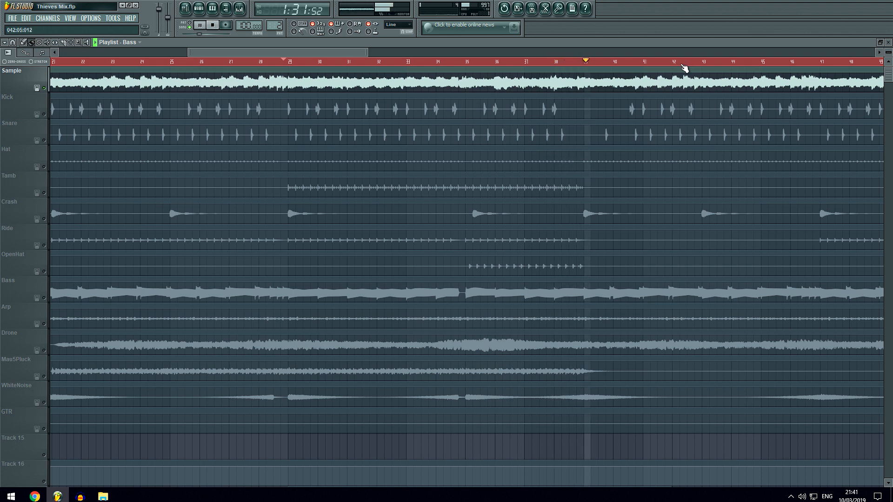
key("space")
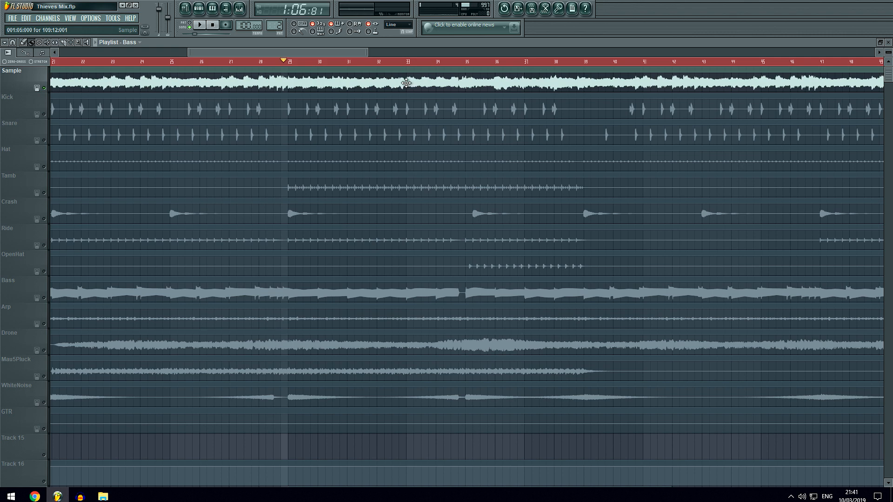
Solo the Kick track, listen to it from just before bar 29, and stop playback.
scroll(326, 70, "down", 2)
scroll(325, 66, "down", 2)
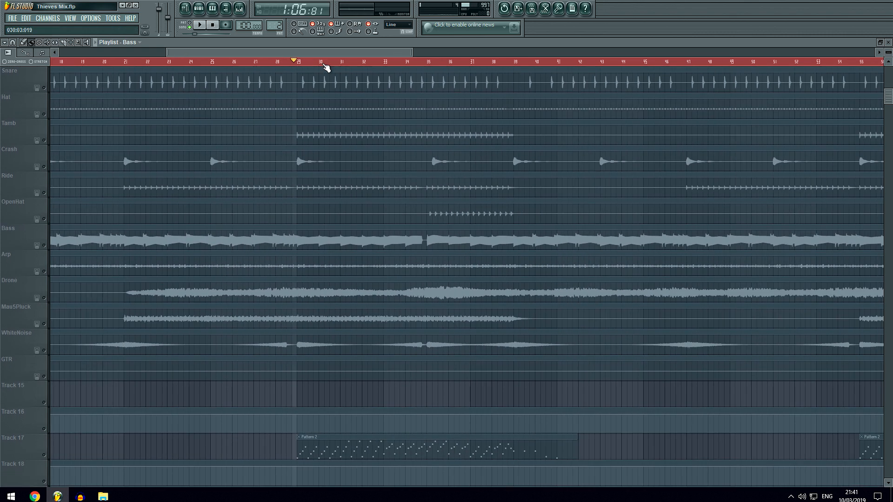
scroll(326, 67, "up", 3)
scroll(327, 122, "up", 2)
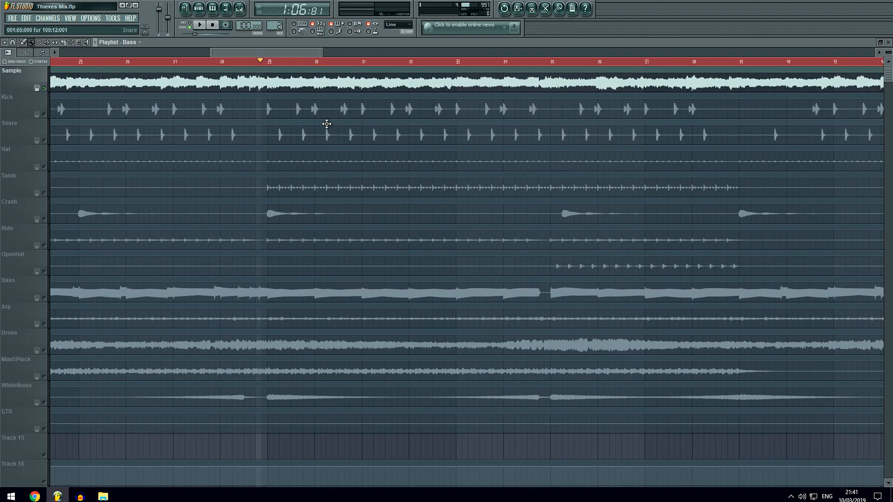
left_click(45, 115)
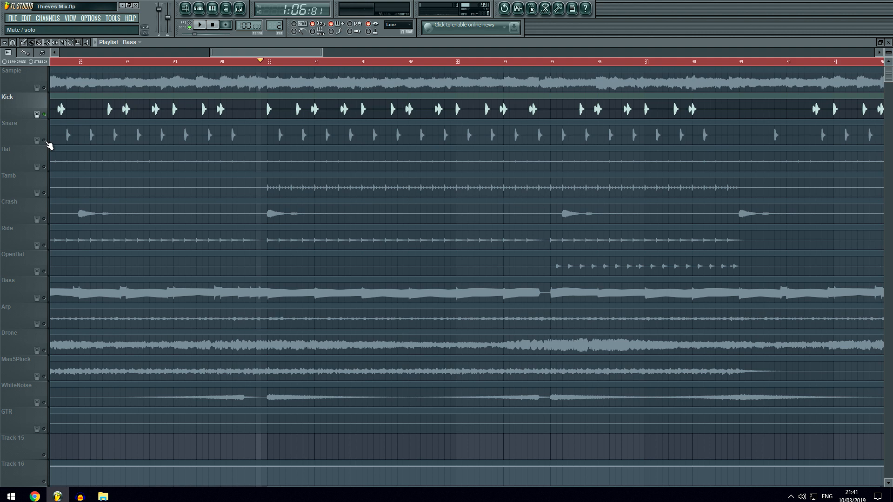
key("space")
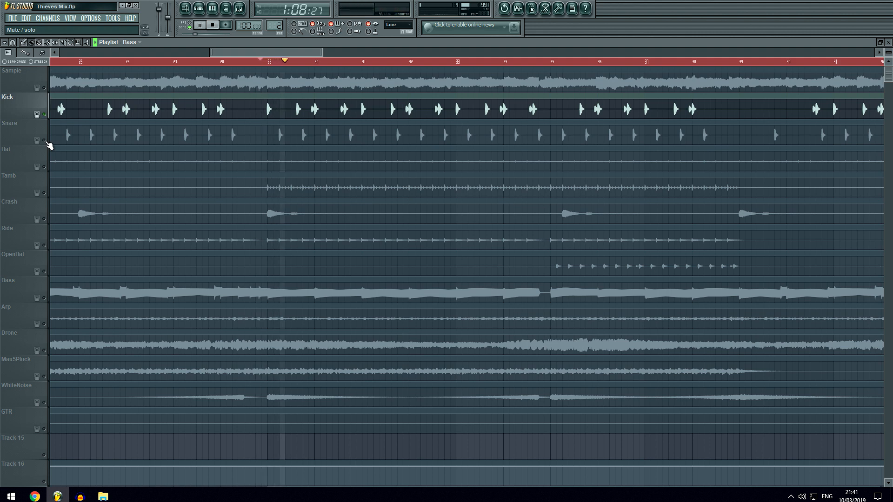
key("space")
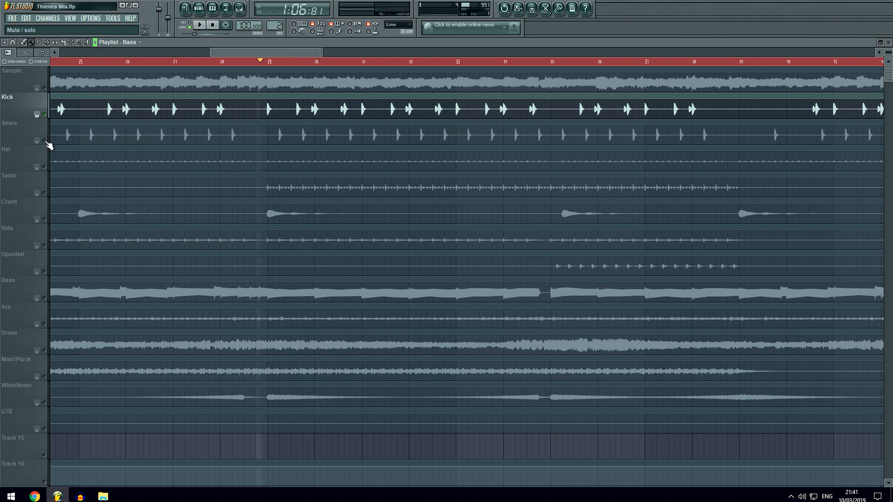
Unmute the Snare track alongside the Kick, listen to both from just before bar 29, and leave the Snare on after stopping.
left_click(45, 141)
key("space")
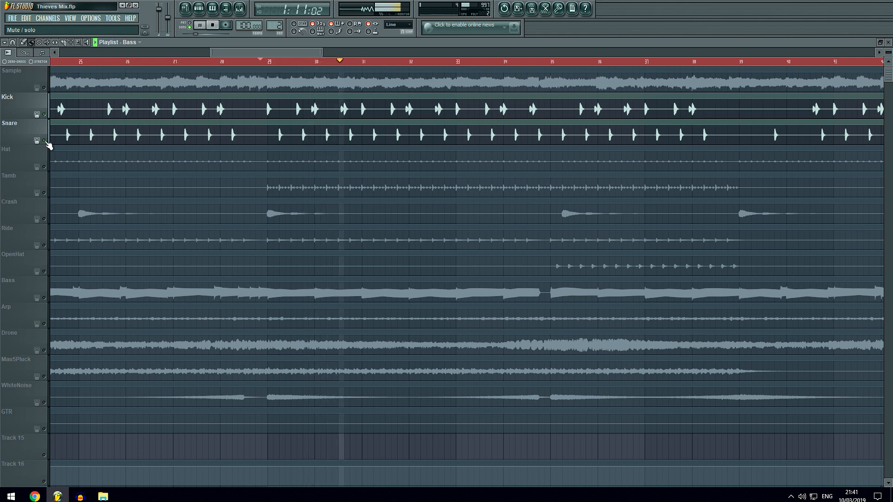
key("space")
left_click(45, 141)
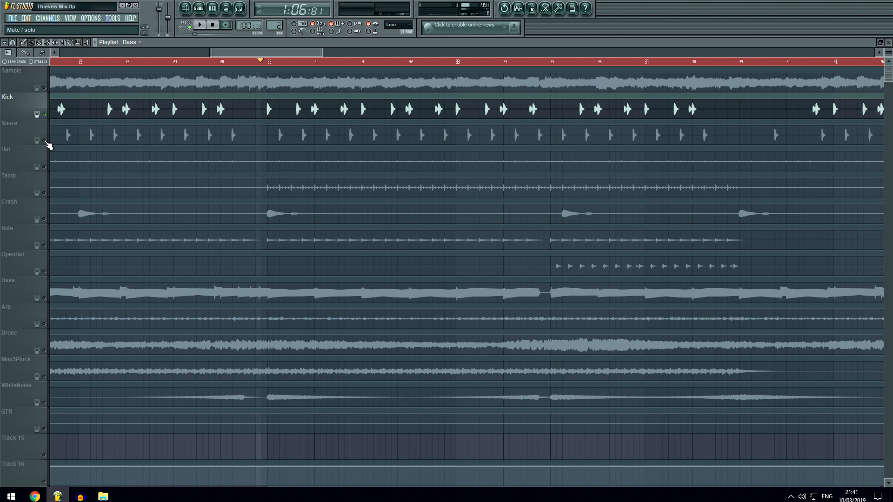
left_click(46, 140)
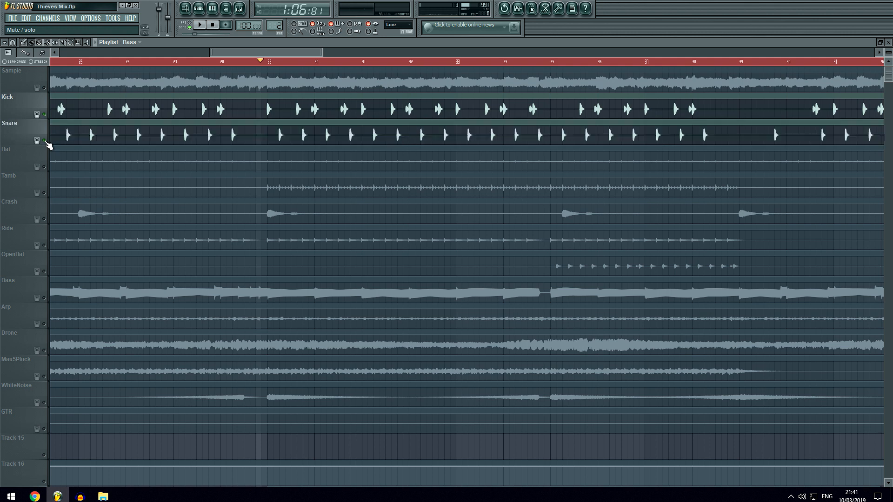
Unmute the Hat track, listen to it with the Kick and Snare, and stop playback.
left_click(45, 167)
key("space")
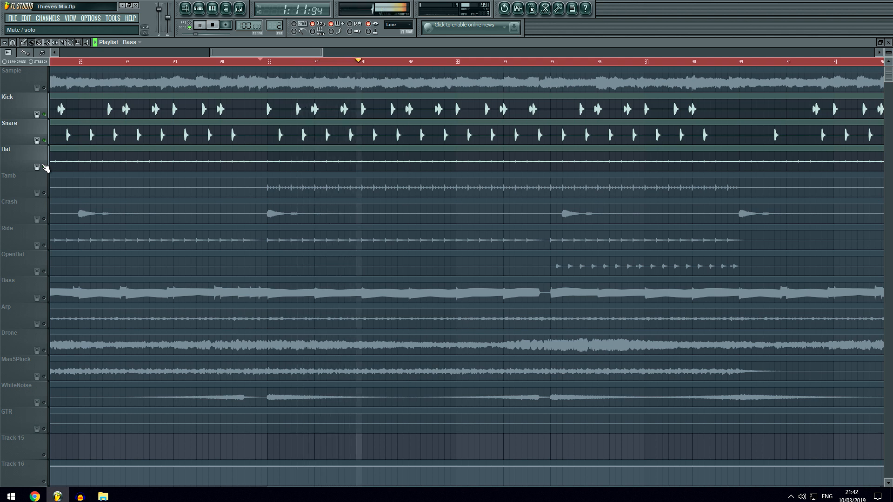
key("space")
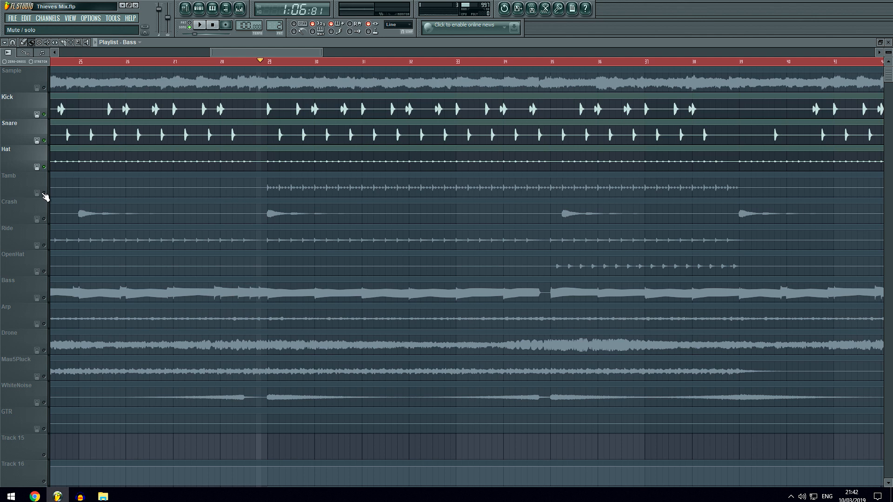
Unmute the Crash and Tamb tracks, listen to them with the other active drums, and stop playback.
left_click(45, 219)
scroll(48, 233, "down", 1)
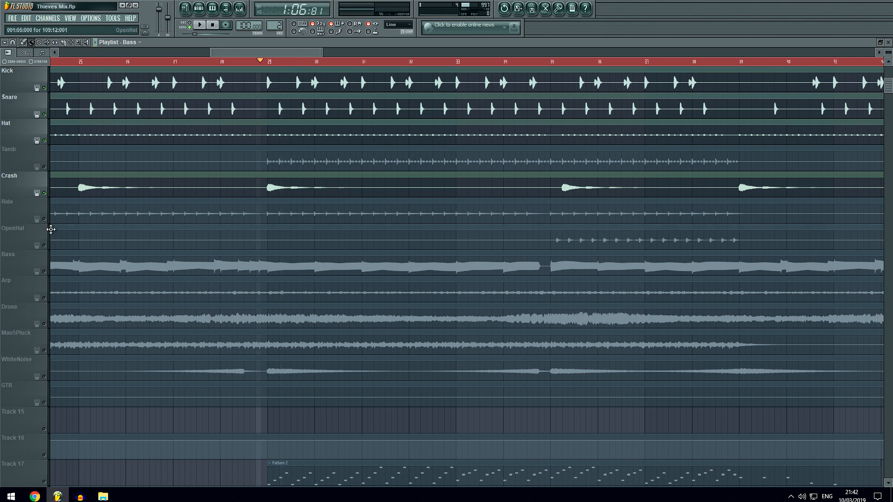
scroll(116, 239, "up", 1)
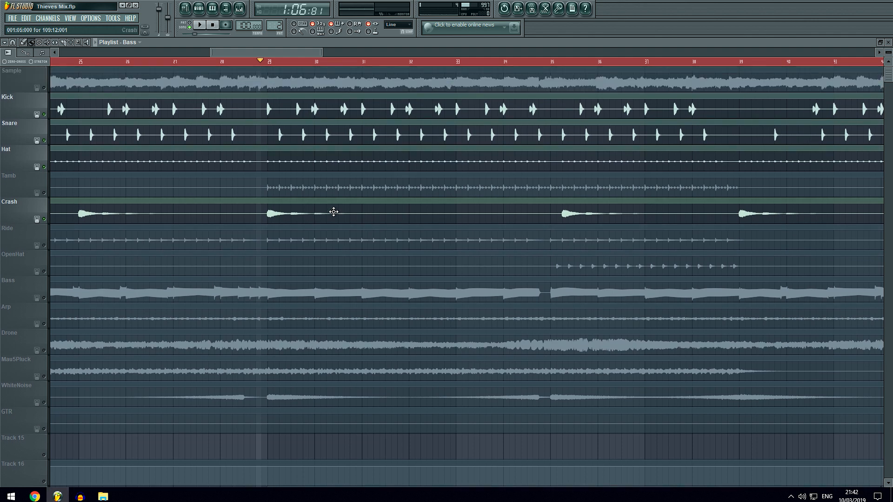
left_click(45, 193)
key("space")
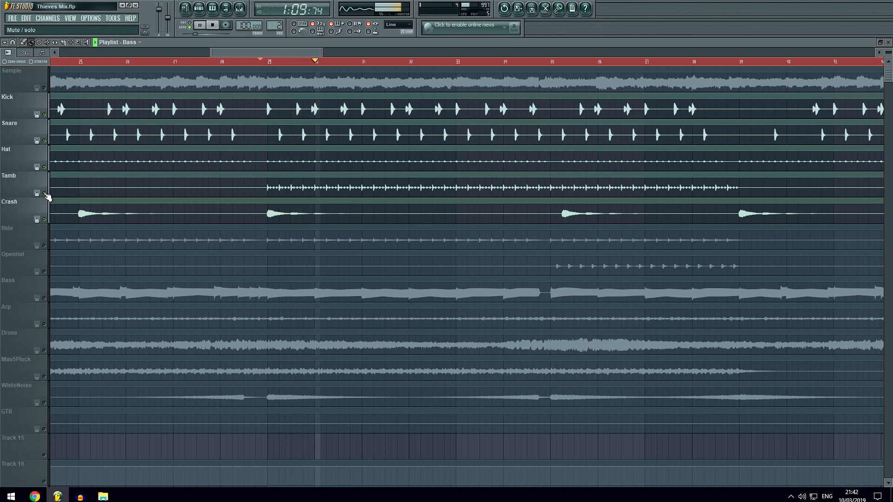
key("space")
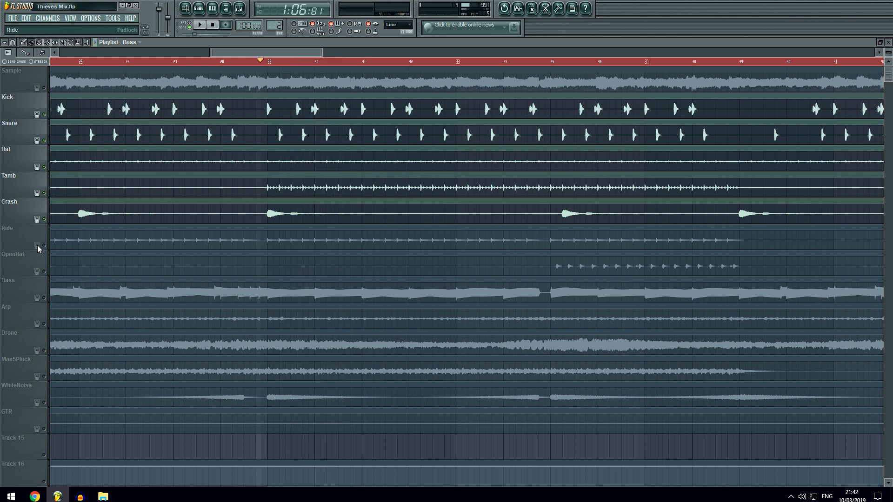
Unmute the Ride track, listen to it within the drum group from just before bar 29, and stop playback.
left_click(45, 245)
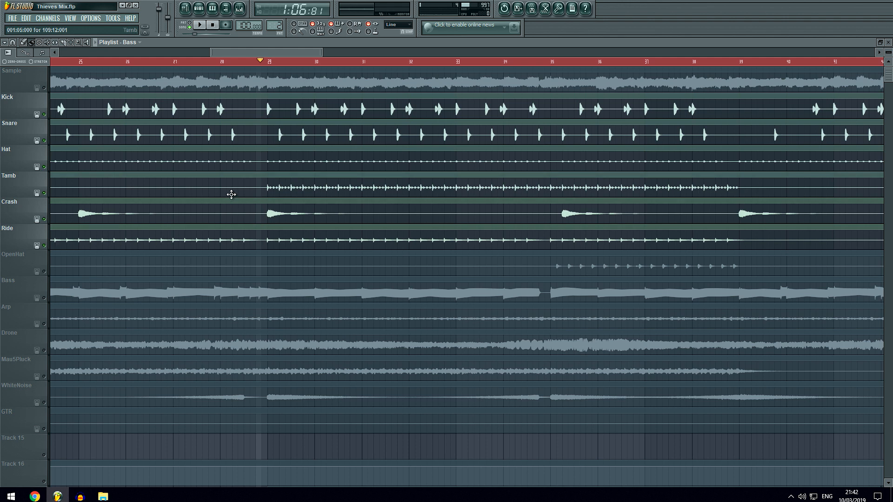
key("space")
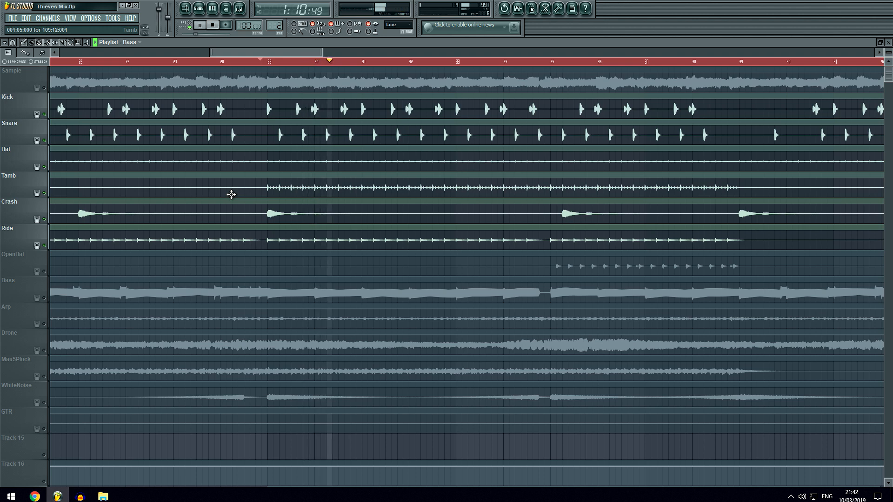
key("space")
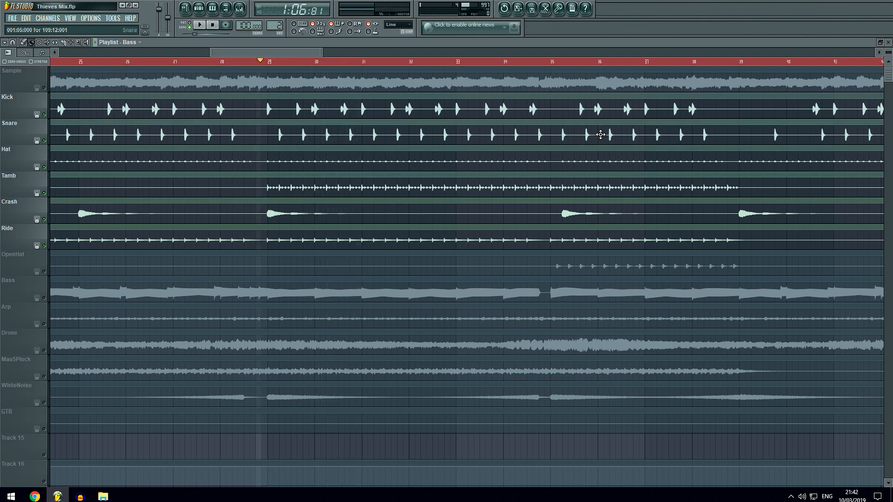
Place the song position at bar 35, unmute the OpenHat track, listen past bar 37, and stop playback.
left_click(557, 62)
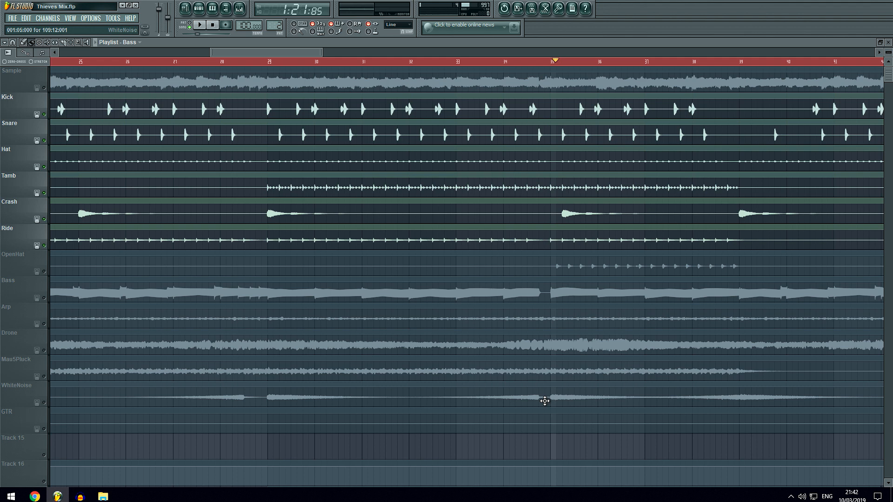
left_click(44, 271)
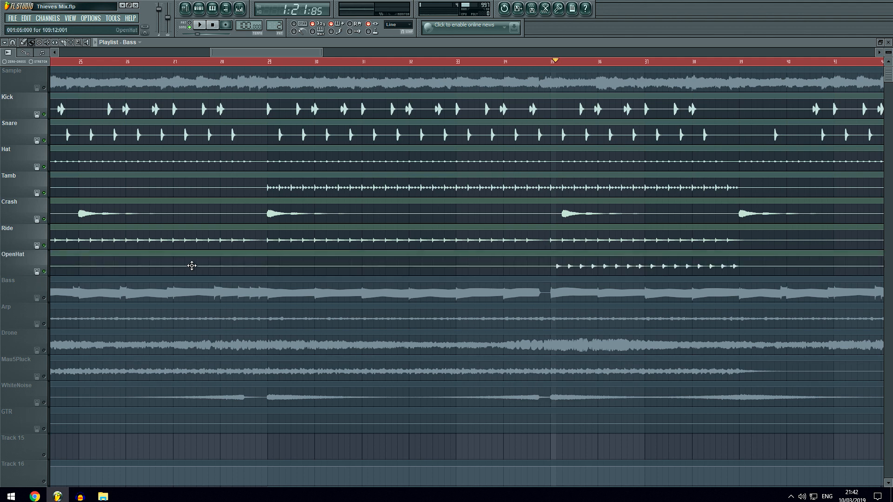
key("space")
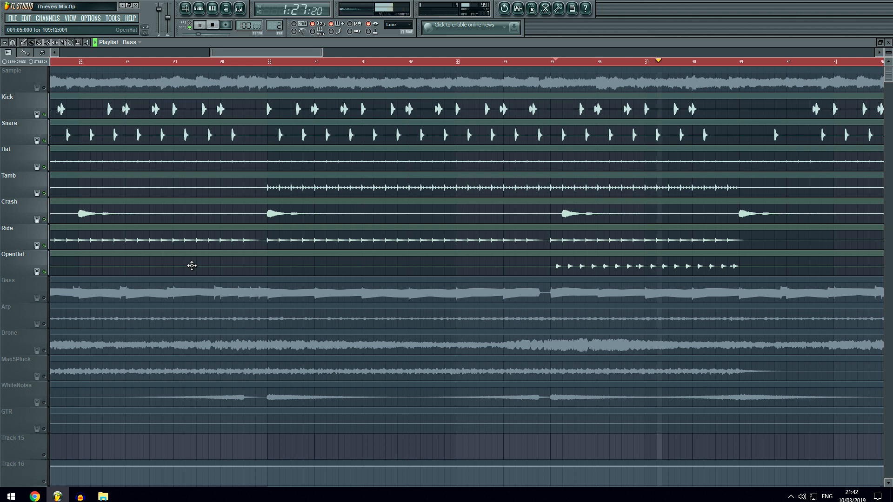
key("space")
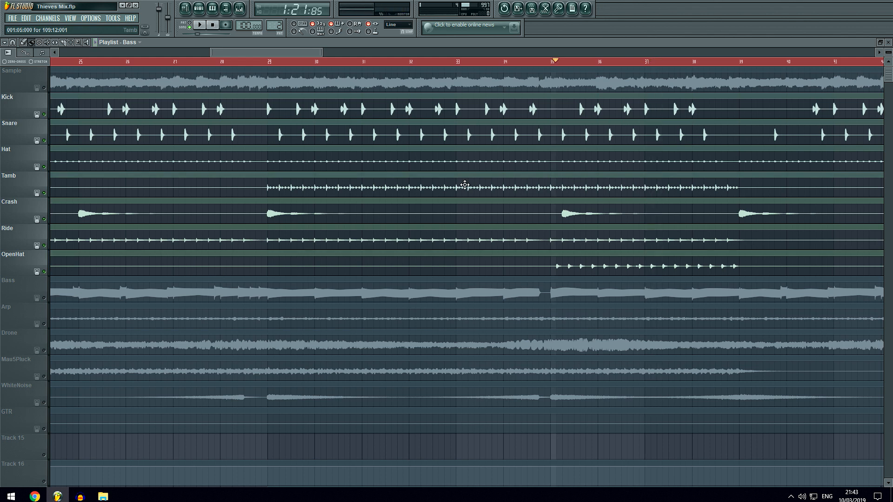
Unmute the Bass and Sample tracks, listen to them with the drums from bar 29 to about bar 39, and stop playback.
left_click(269, 65)
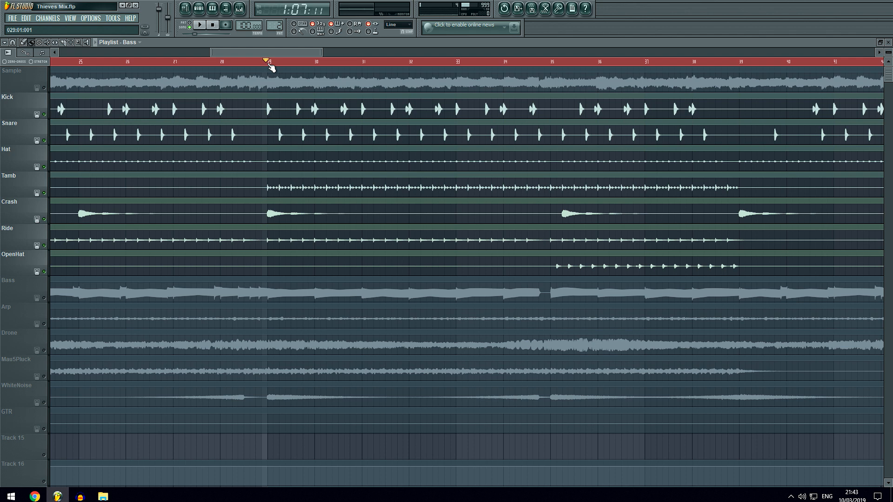
left_click(50, 300)
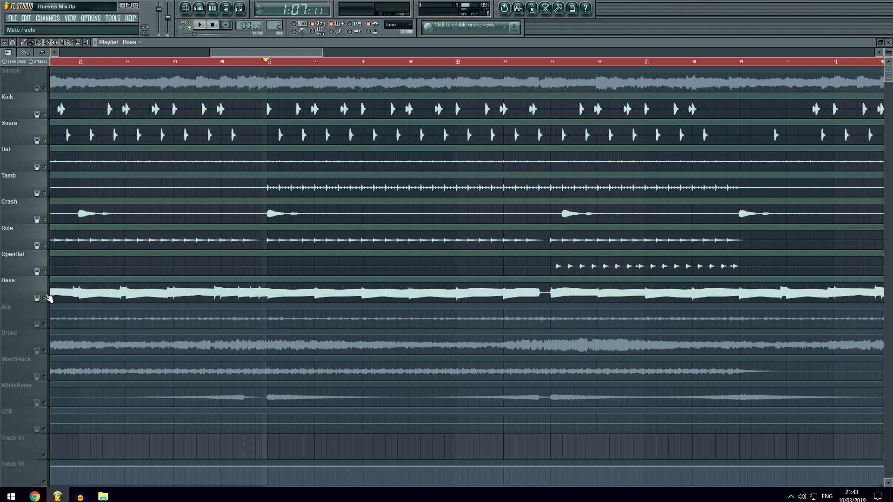
left_click(45, 88)
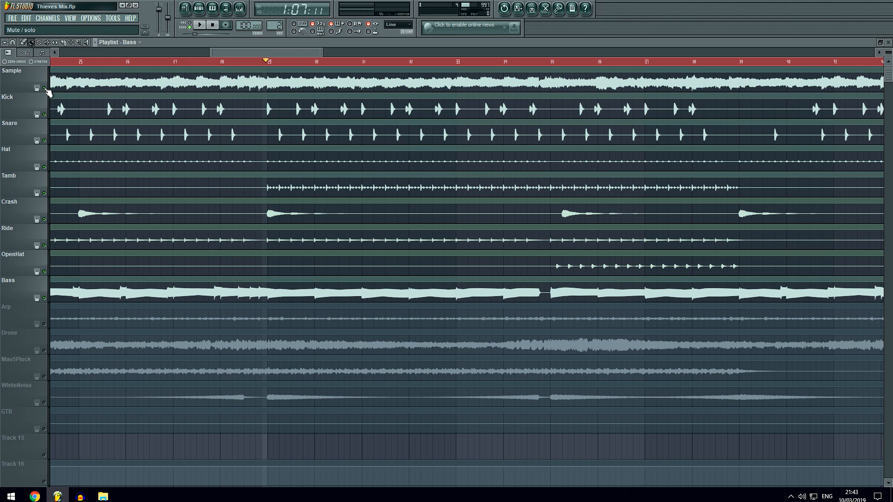
key("space")
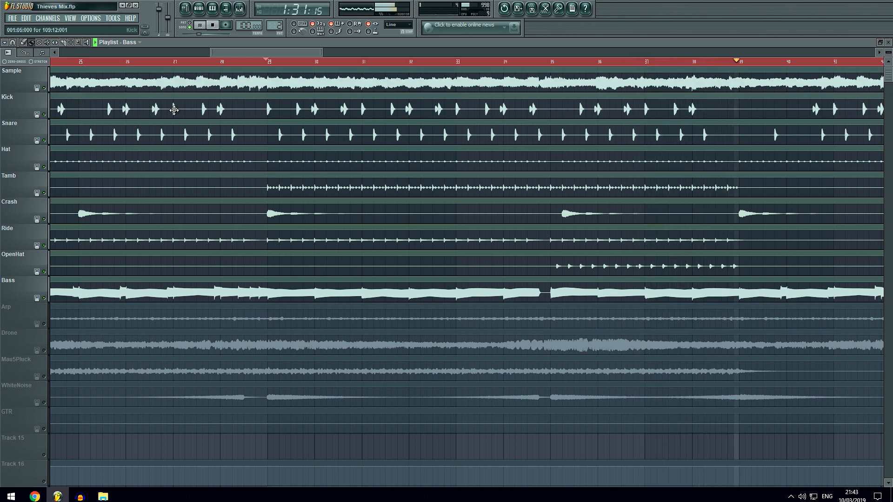
key("space")
Place the song position shortly after bar 34, listen across the gap in the Bass track, and stop playback.
left_click(539, 64)
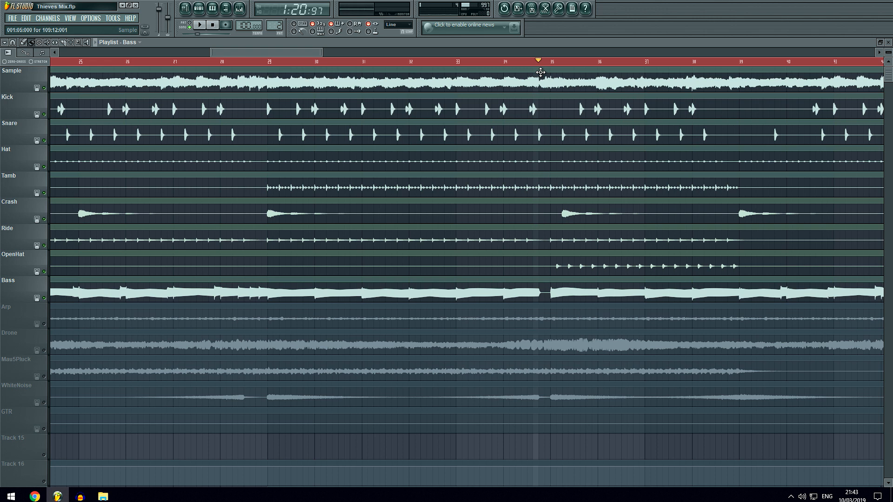
left_click(516, 62)
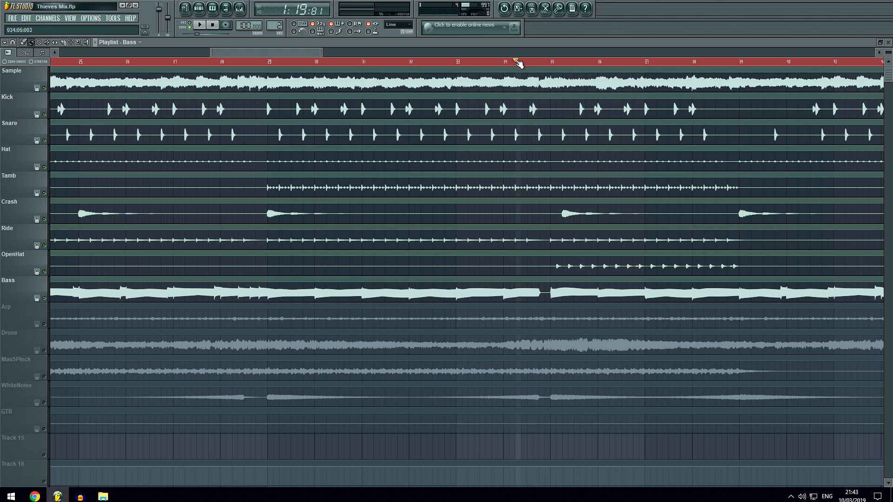
key("space")
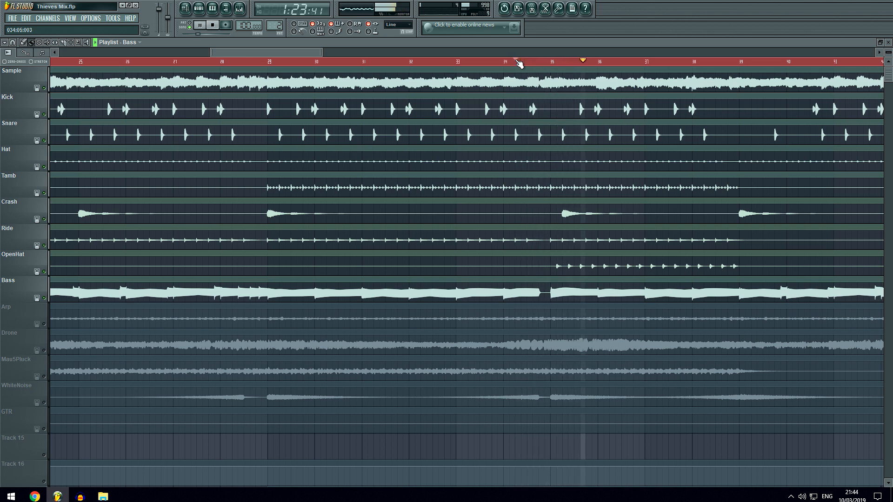
key("space")
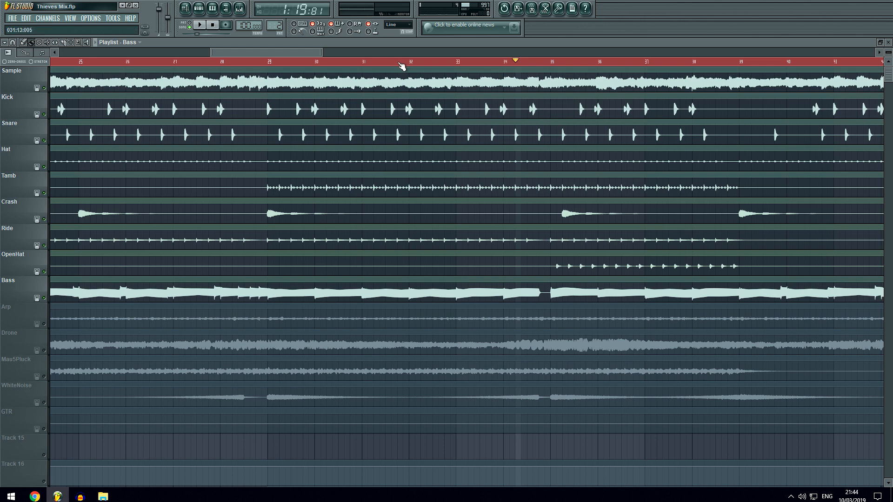
Unmute the WhiteNoise track, listen to it in the mix from shortly after bar 34, and stop playback.
scroll(403, 64, "down", 3)
left_click(44, 403)
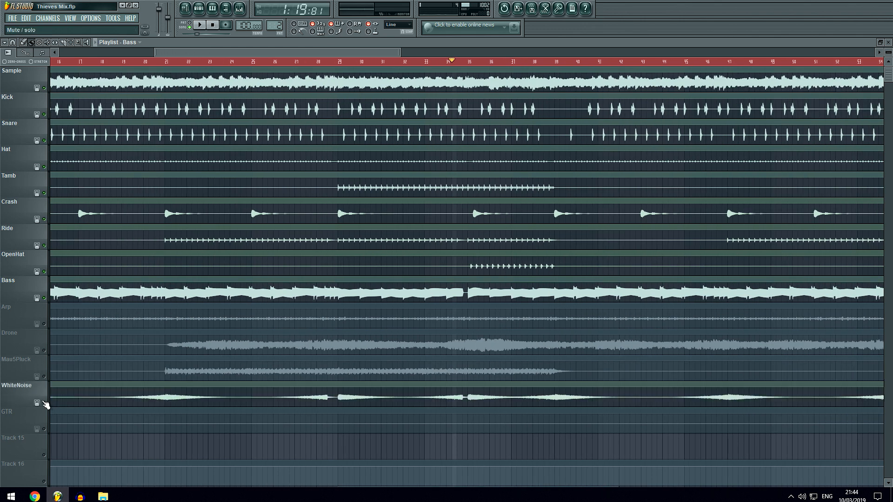
key("space")
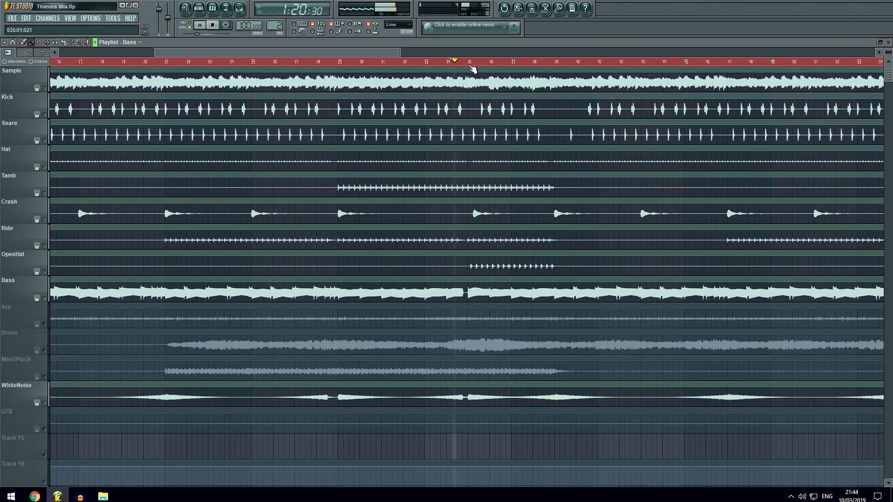
scroll(472, 66, "up", 3)
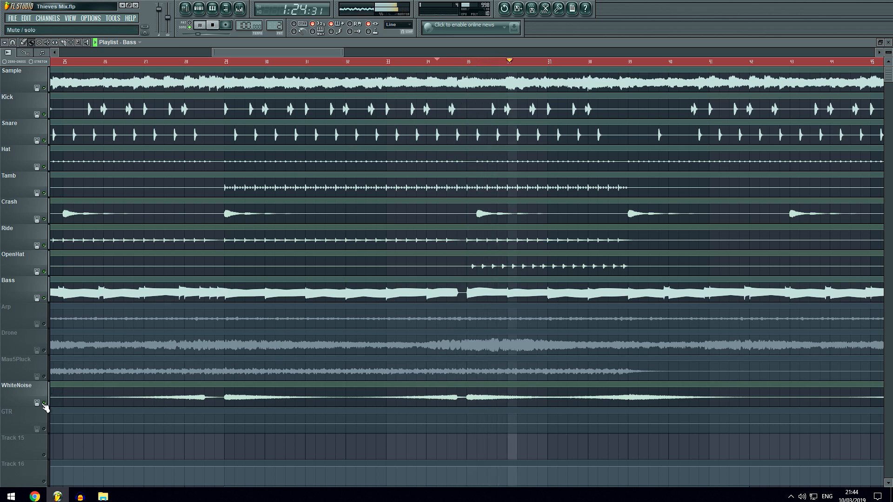
key("space")
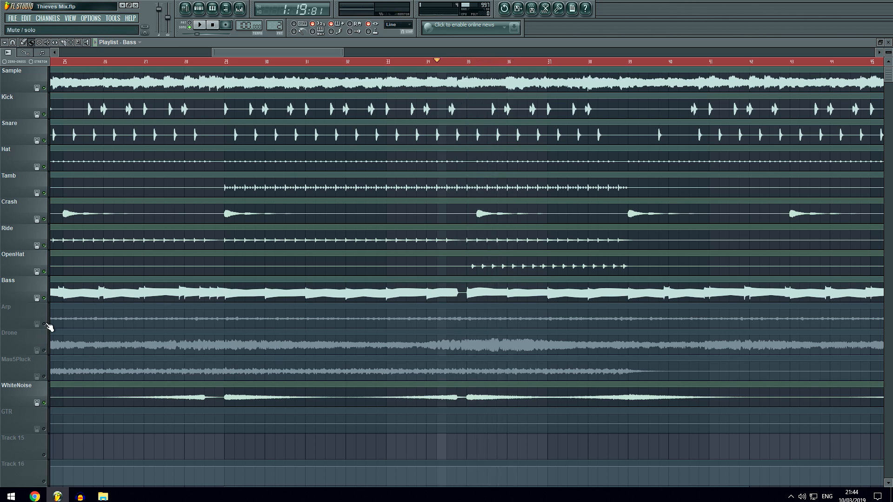
Solo the Arp track, place the song position at bar 29, listen to it for about four bars, and stop playback.
right_click(47, 325)
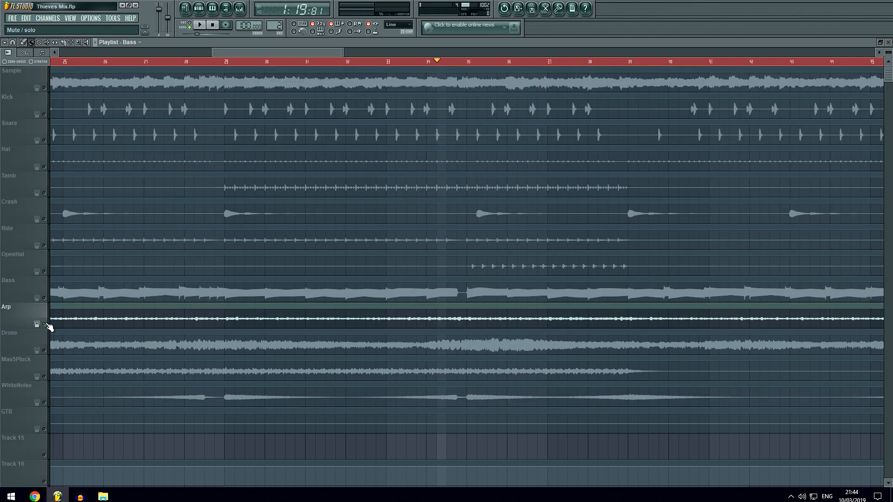
left_click(223, 64)
left_click_drag(225, 64, 228, 64)
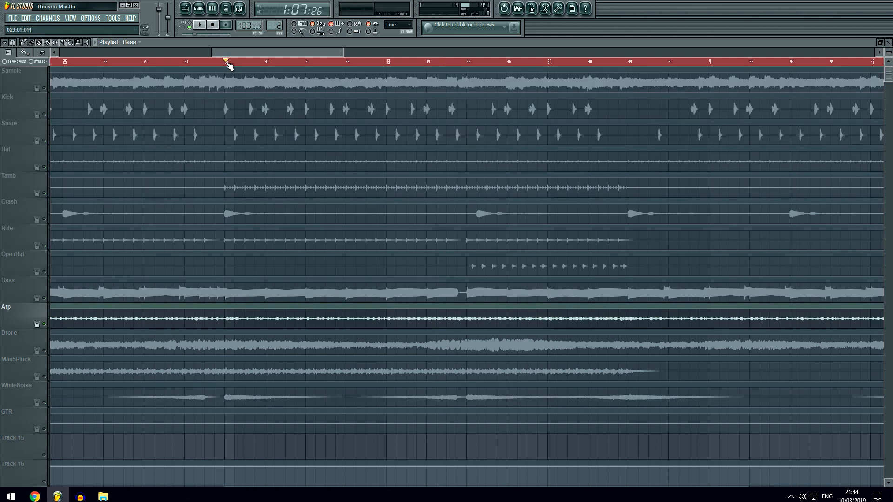
key("space")
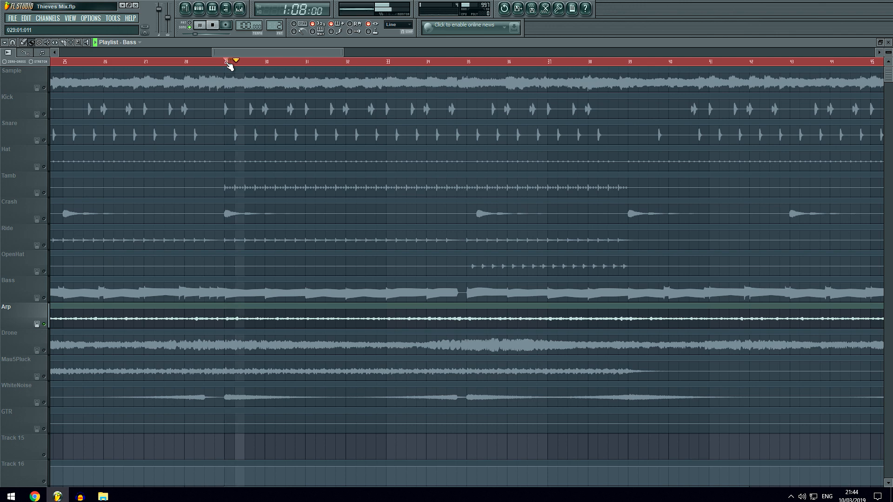
scroll(228, 65, "up", 3)
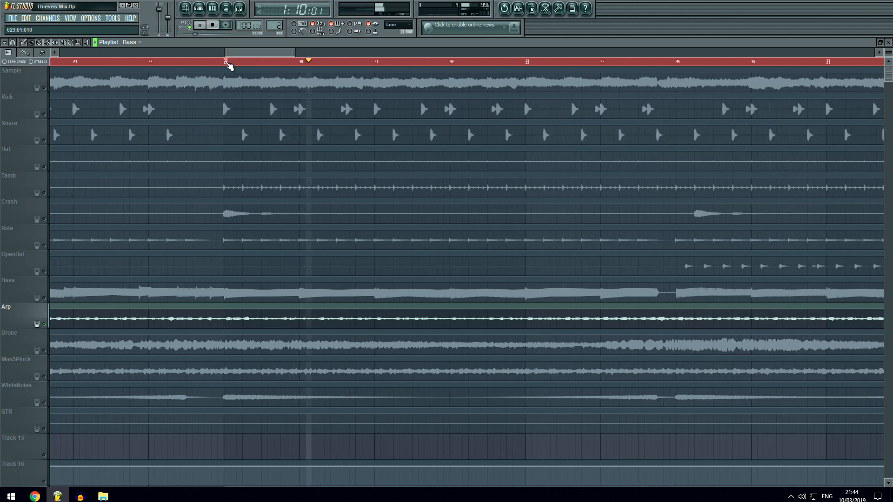
scroll(228, 65, "up", 1)
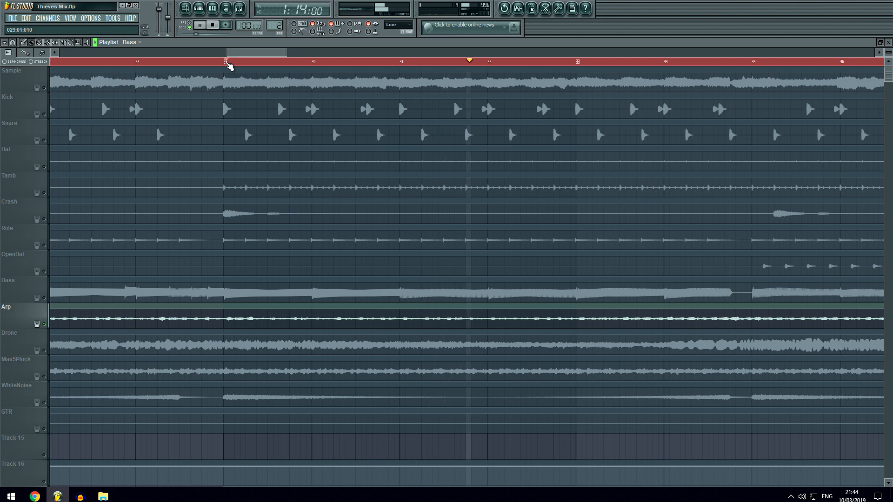
scroll(228, 65, "down", 1)
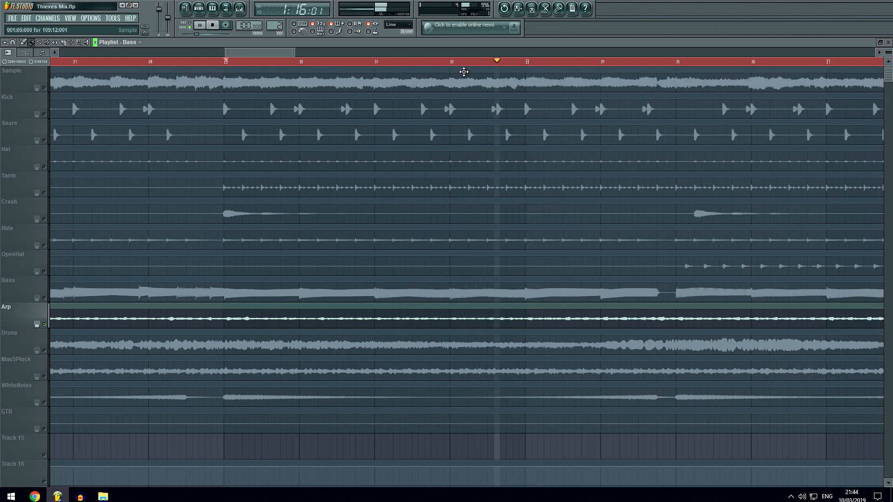
key("space")
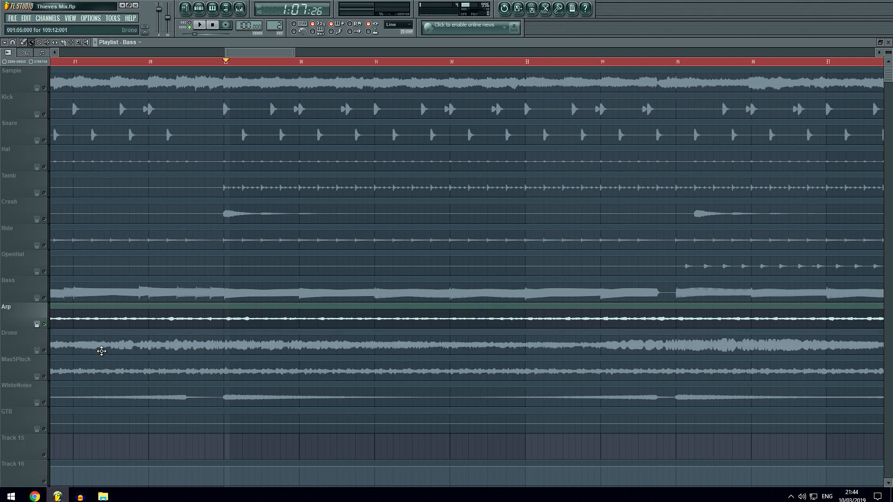
Solo the Drone track, place the song position at bar 29, listen until shortly before bar 39, and stop playback.
left_click(48, 353)
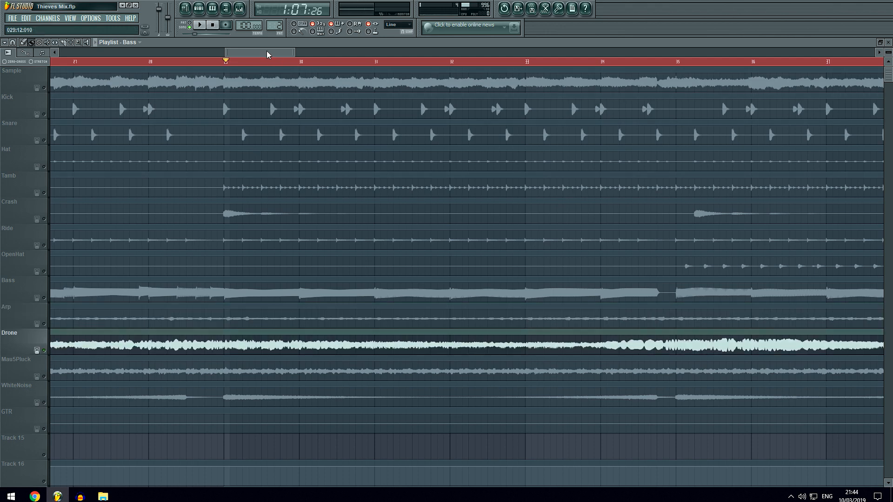
left_click_drag(267, 52, 293, 58)
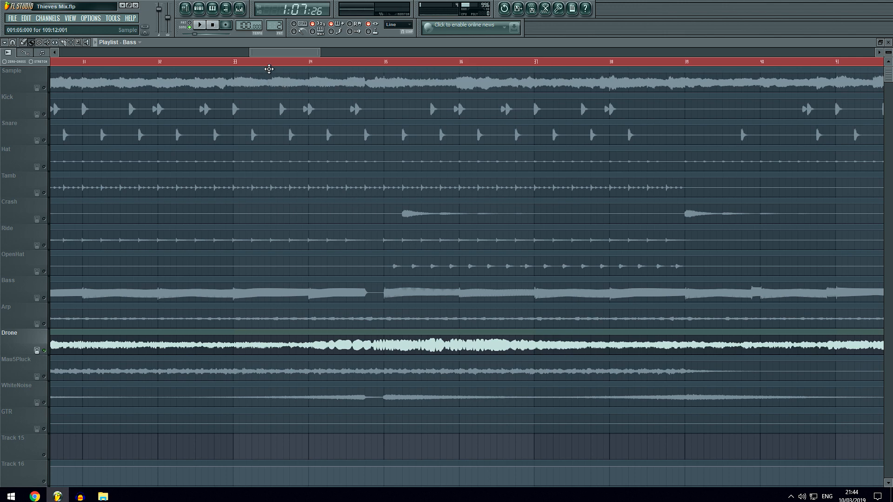
left_click_drag(287, 53, 269, 54)
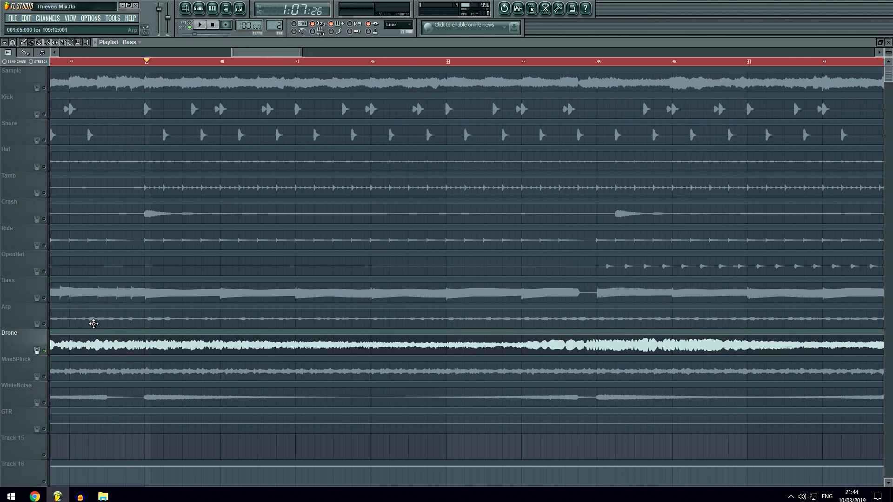
left_click(145, 61)
left_click(146, 61)
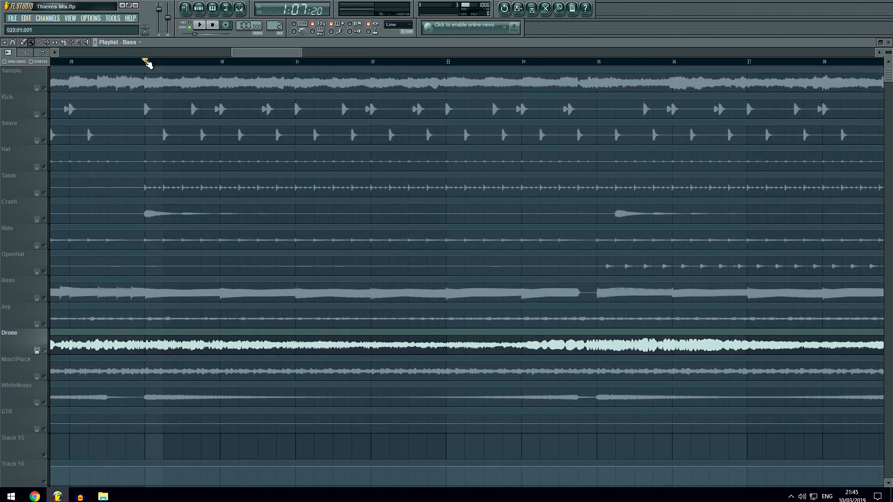
key("space")
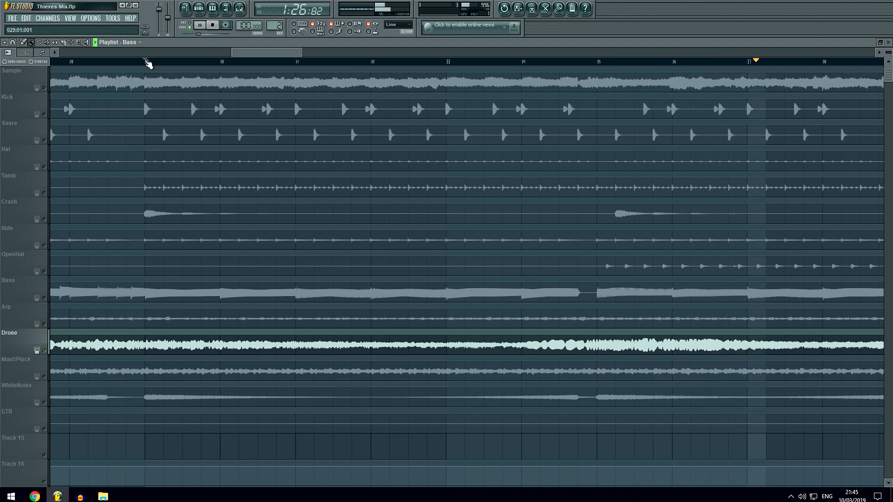
scroll(135, 65, "down", 1)
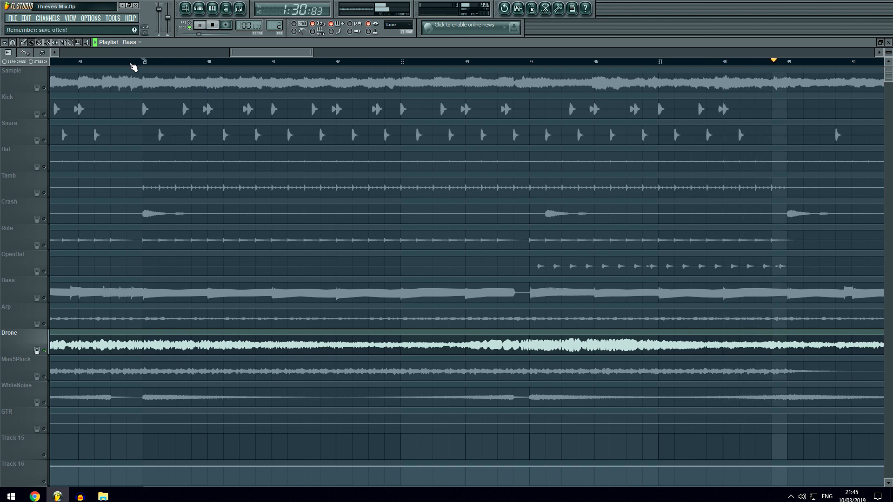
key("space")
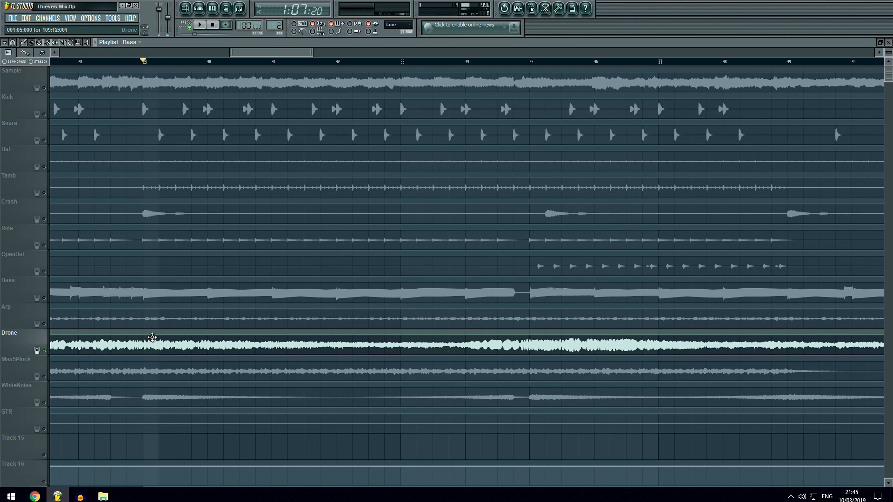
Solo the Mau5Pluck track, listen to it from bar 29 to about bar 33, and stop playback.
left_click(46, 378)
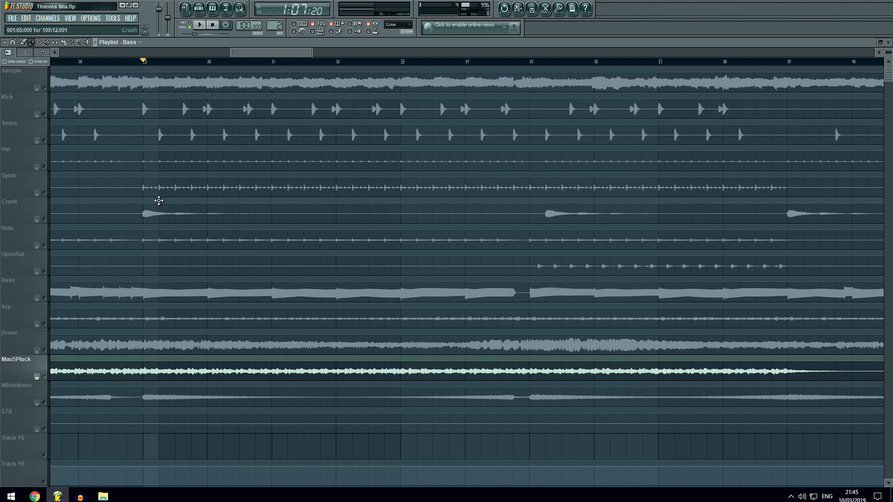
key("space")
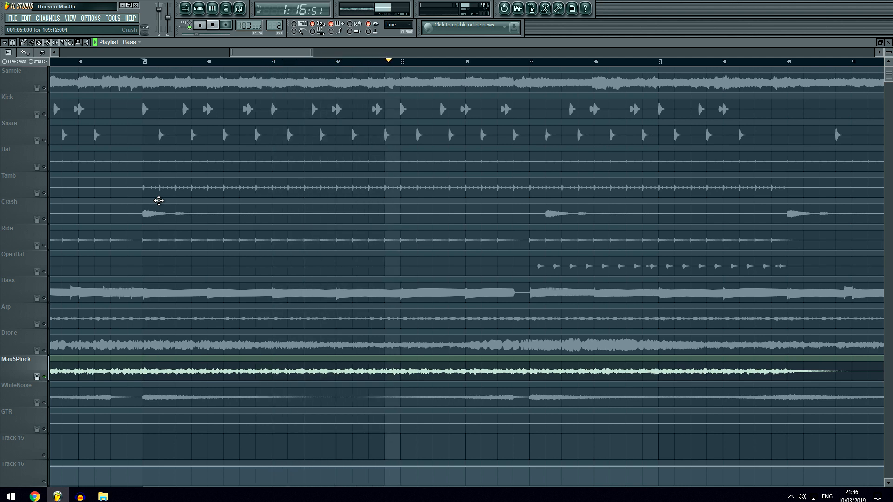
key("space")
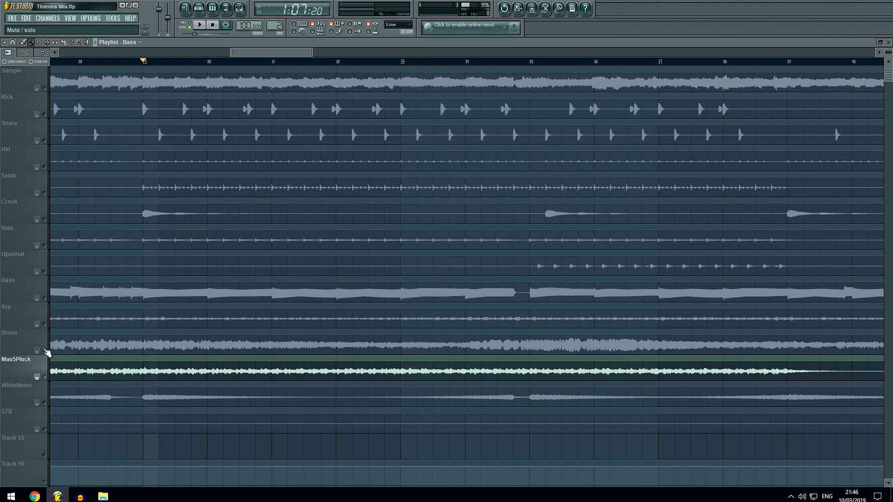
Solo the Drone track, unmute the Sample track, listen to both from bar 29 to bar 39, and stop playback.
left_click(46, 352)
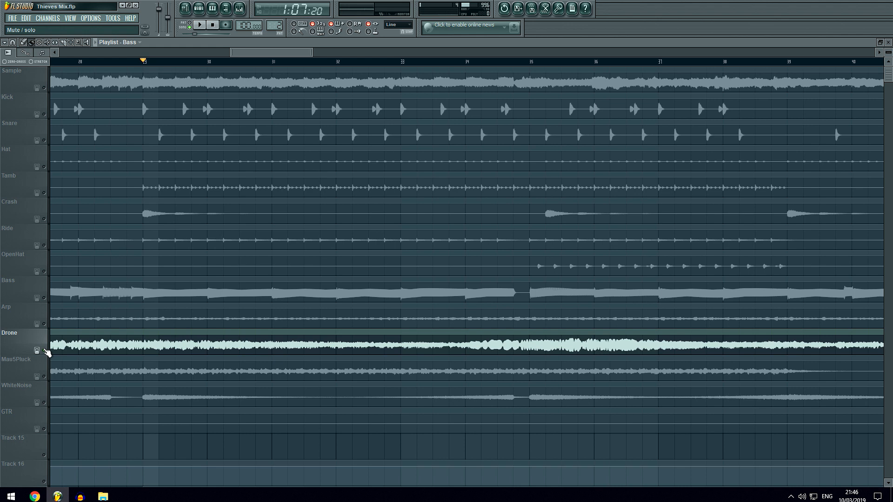
left_click(46, 90)
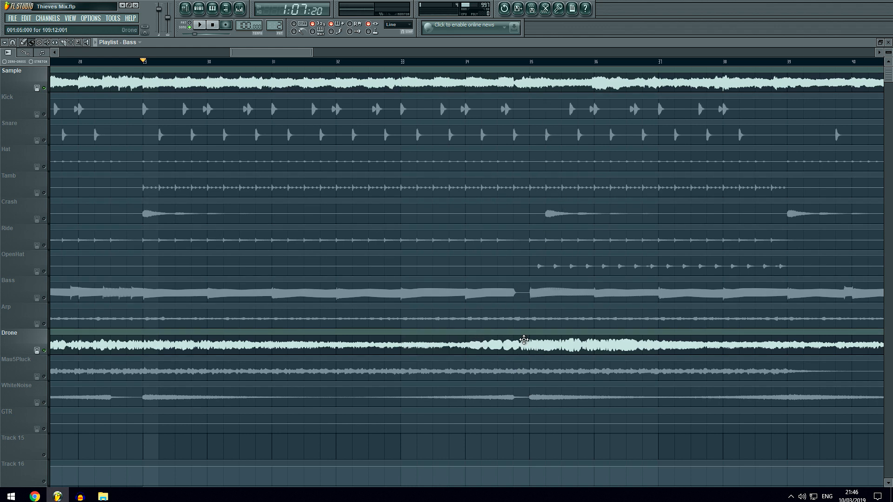
left_click(202, 26)
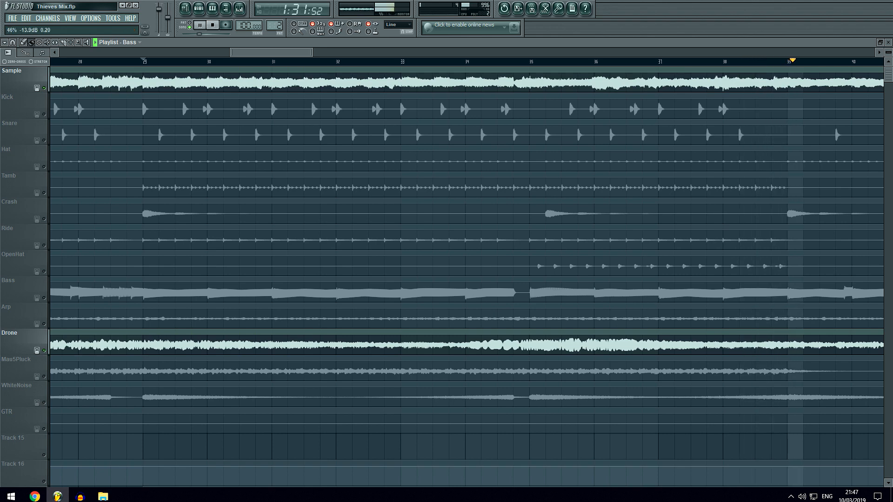
key("space")
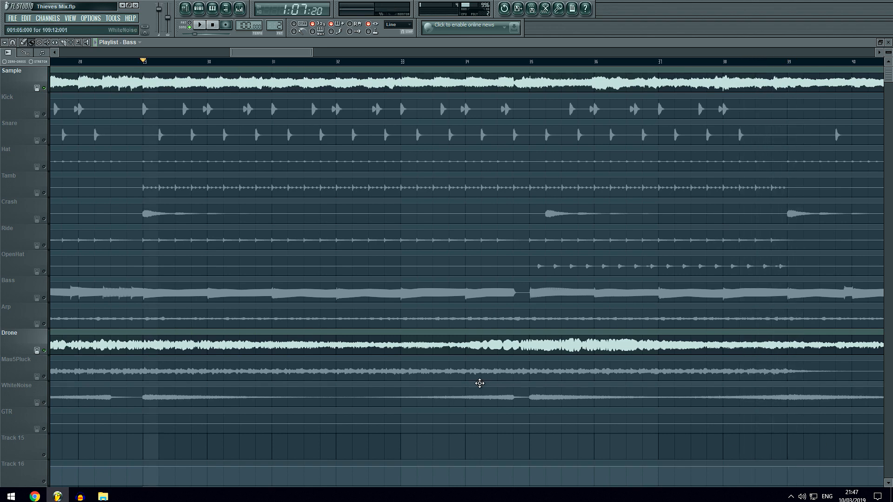
Unmute all tracks, then mute Tracks 17, 18 and 19 below the stems.
right_click(45, 351)
scroll(47, 354, "down", 6)
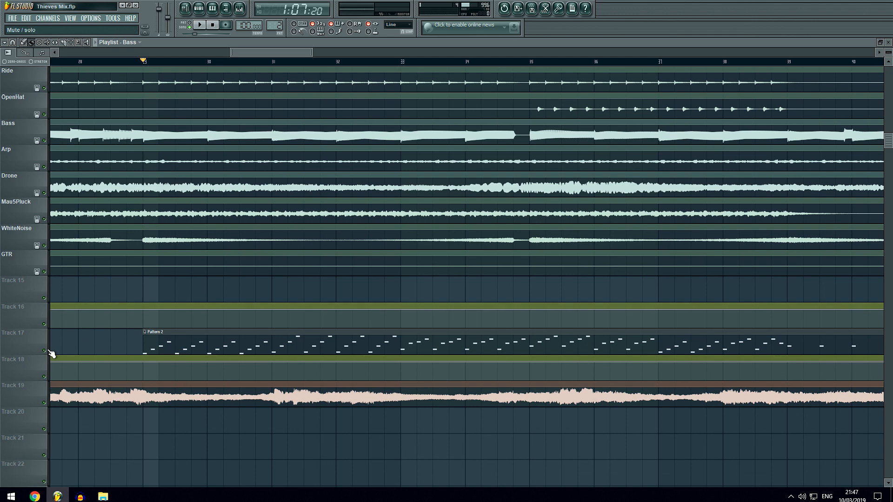
left_click(44, 402)
left_click(44, 377)
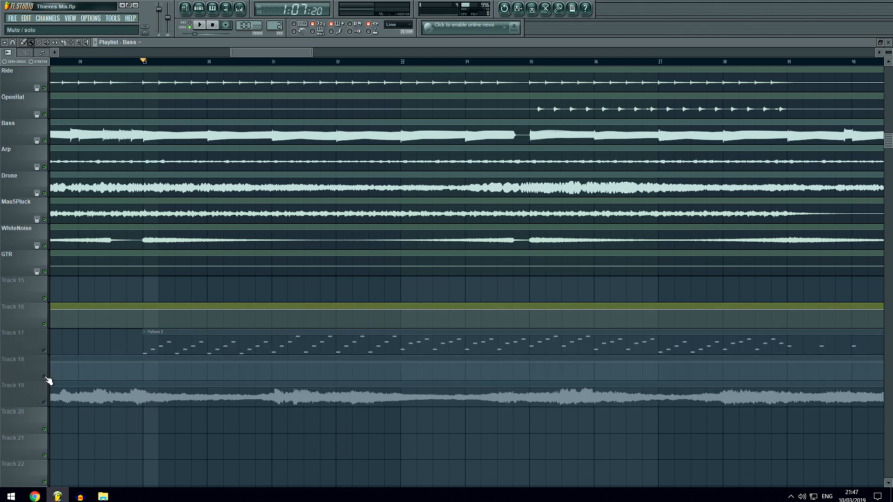
Listen to all the stems from Sample to GTR together from bar 29 to just past bar 39, and stop playback.
scroll(160, 351, "up", 6)
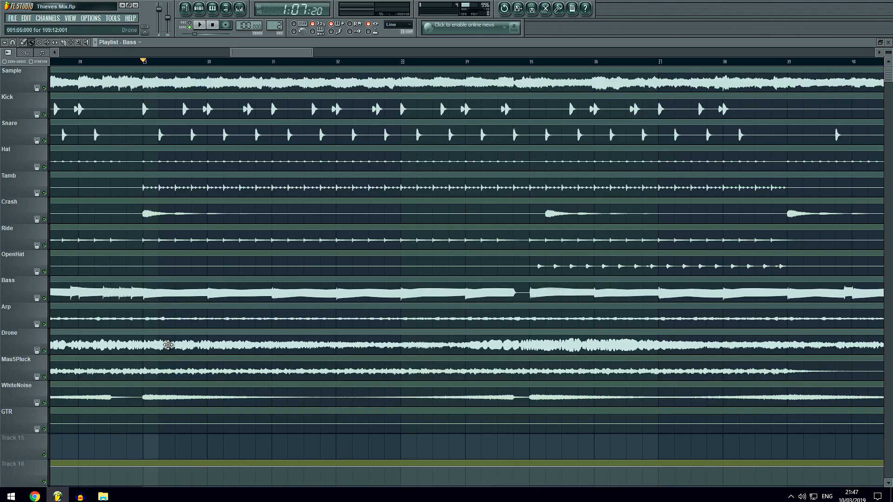
scroll(168, 345, "down", 5)
scroll(168, 344, "up", 5)
key("space")
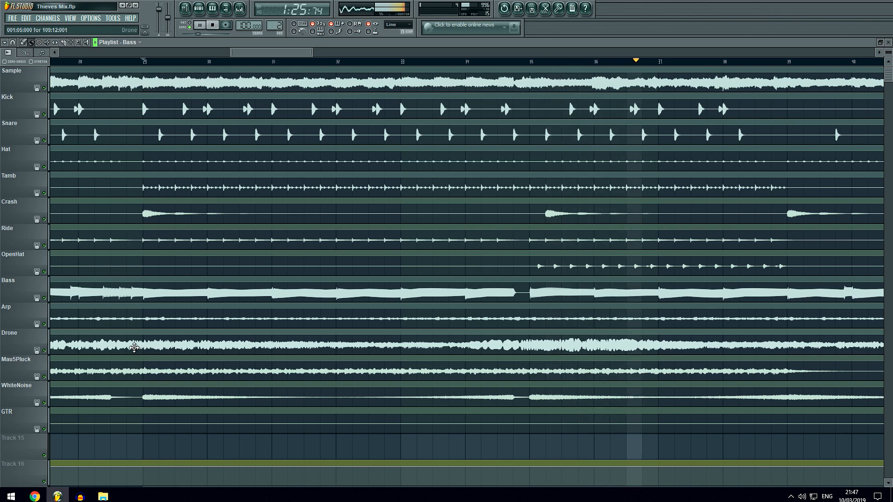
scroll(258, 70, "down", 1)
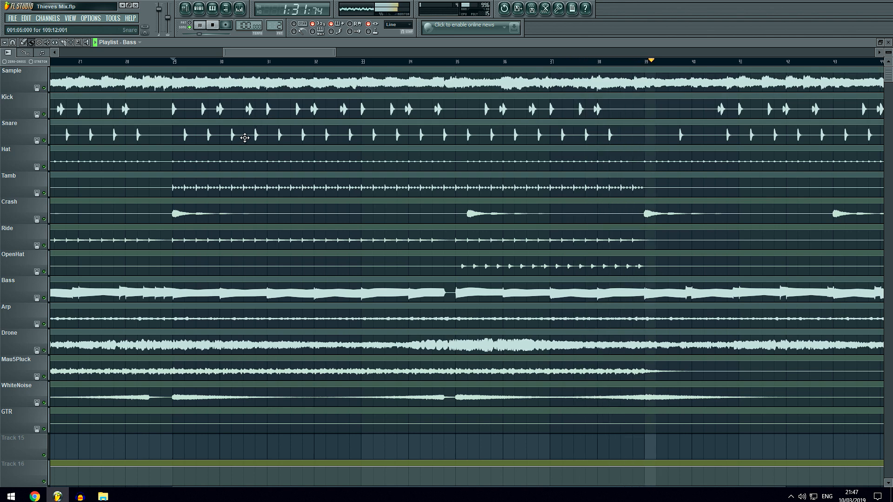
key("space")
Look over the arrangement from the Sample track down to the muted Tracks 17 to 19, including the second Pattern 2 clip.
scroll(245, 137, "down", 2)
scroll(245, 138, "down", 4)
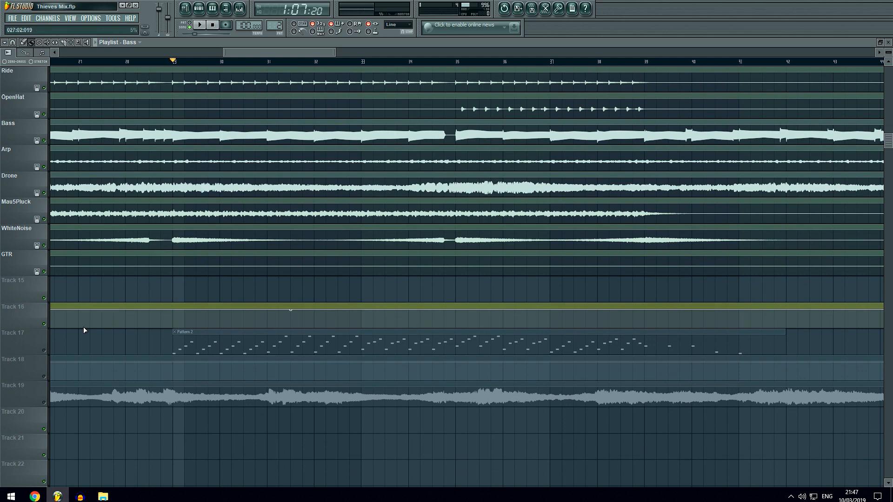
scroll(202, 264, "up", 2)
scroll(321, 64, "down", 6)
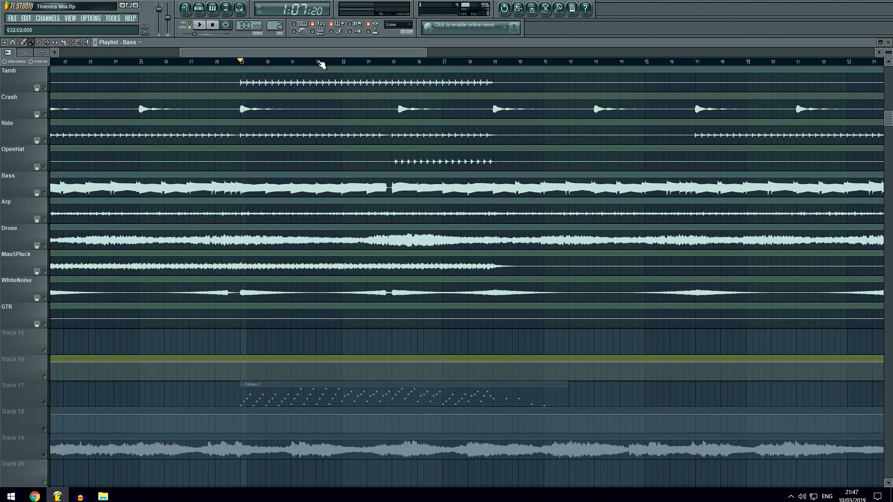
scroll(322, 64, "up", 4)
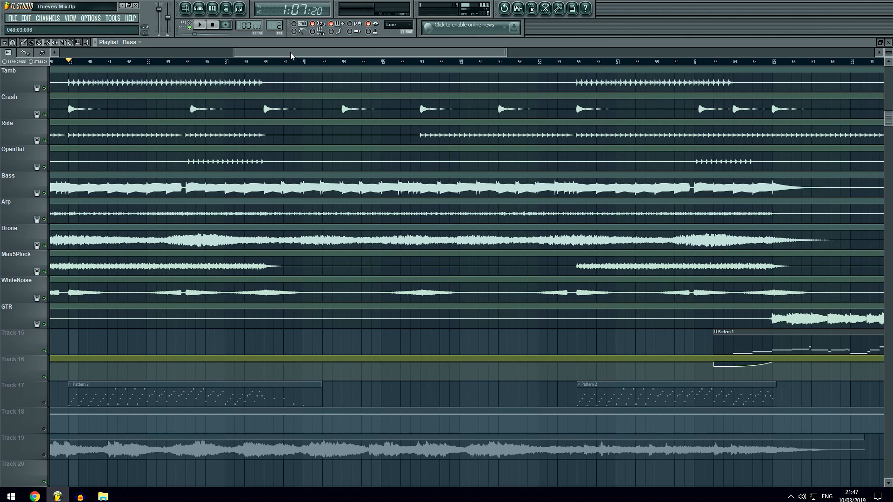
left_click_drag(290, 53, 237, 53)
scroll(201, 69, "up", 4)
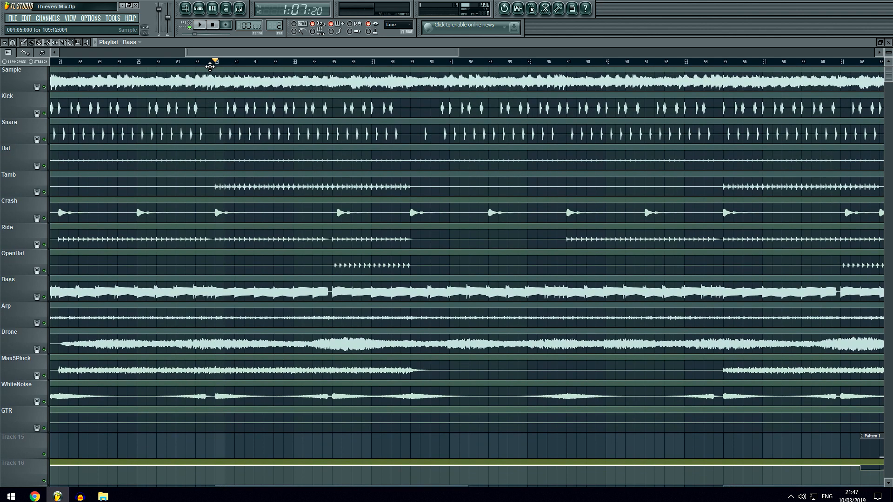
scroll(216, 66, "up", 2)
scroll(216, 66, "up", 1)
scroll(206, 262, "down", 8)
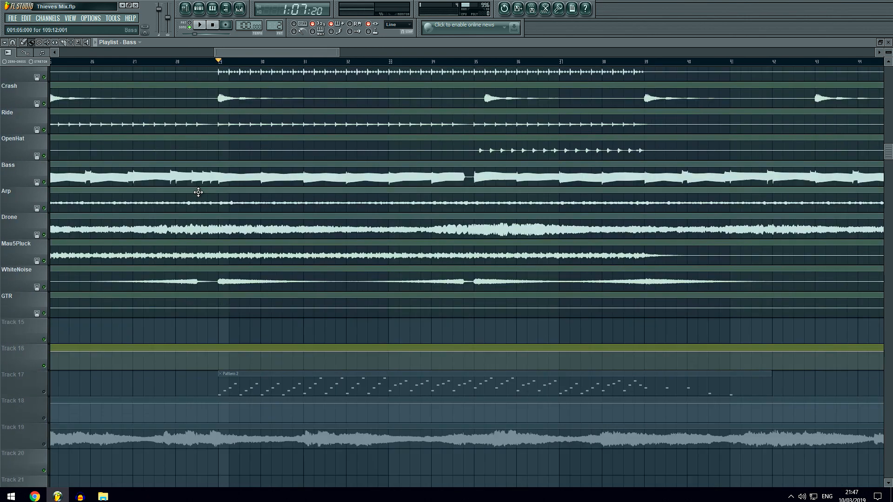
Solo Track 17, unmute the Track 18 automation, and listen to Pattern 2 from bar 29 to about bar 41.
left_click(44, 324)
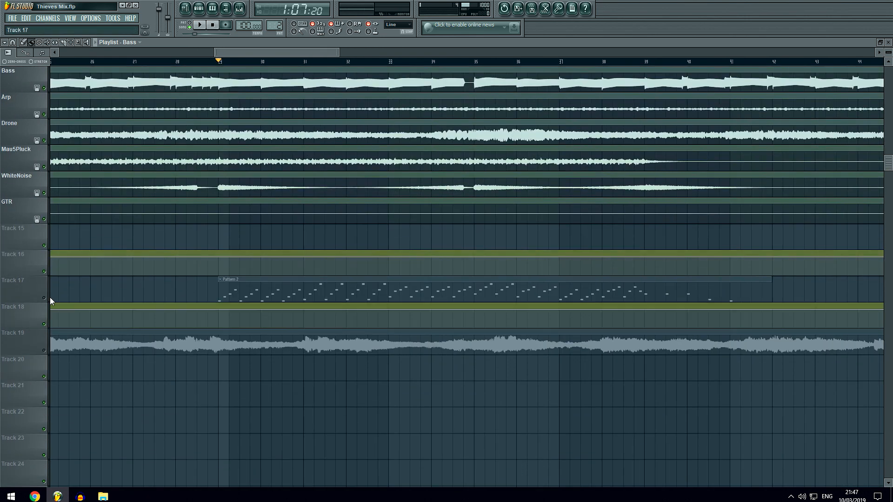
left_click(44, 298)
right_click(38, 298)
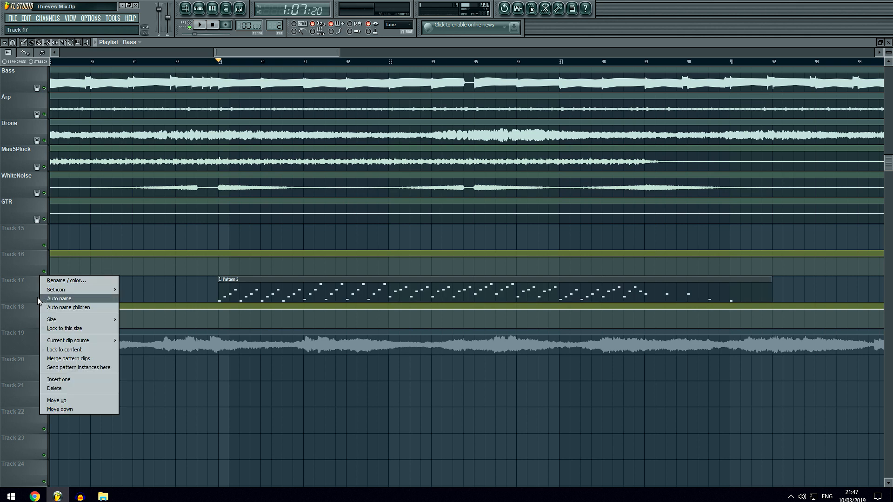
left_click(38, 298)
right_click(45, 298)
left_click(45, 324)
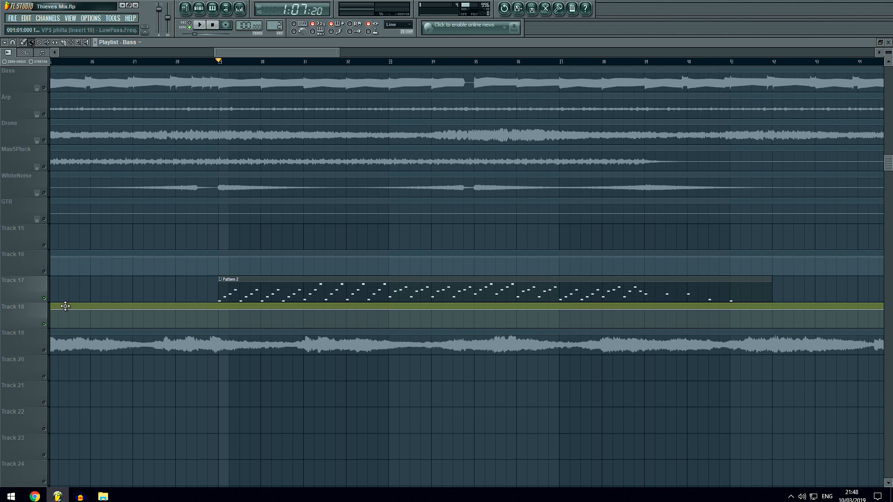
key("space")
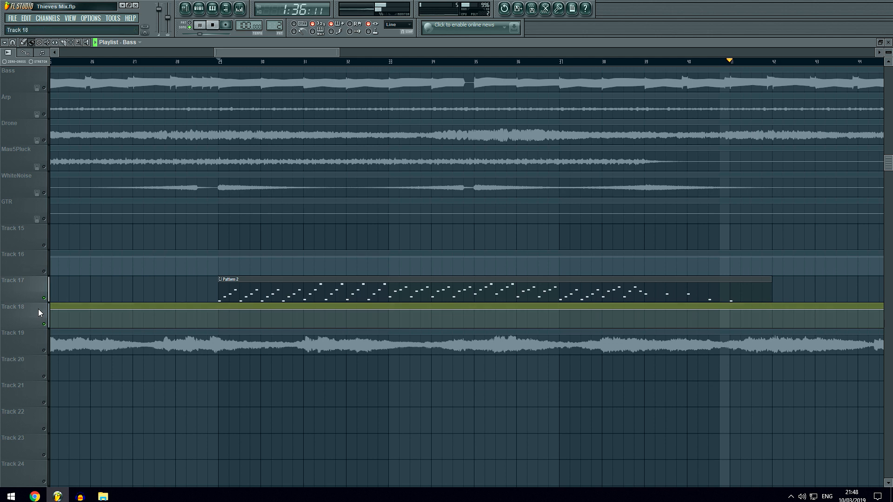
key("space")
Show the mixer on Insert 16, examine its VPS philta, Classic Reverb and Classic Compressor settings, and put the windows away.
scroll(49, 303, "up", 1)
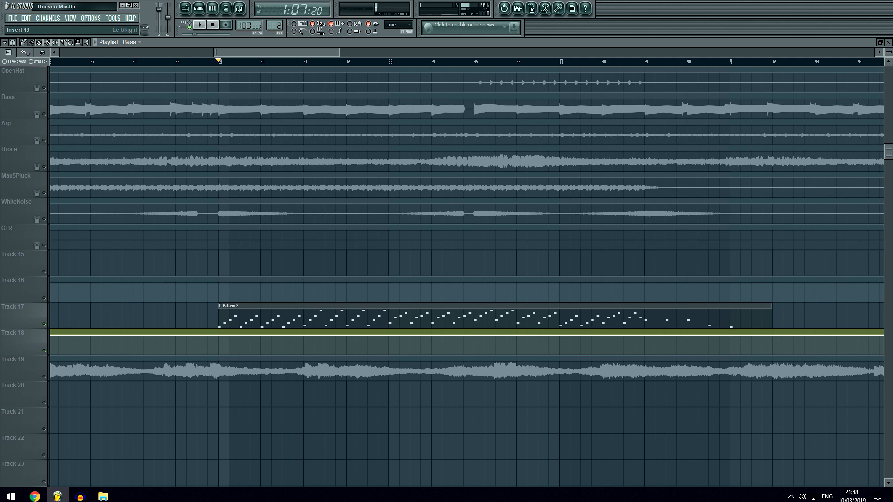
left_click_drag(892, 302, 316, 292)
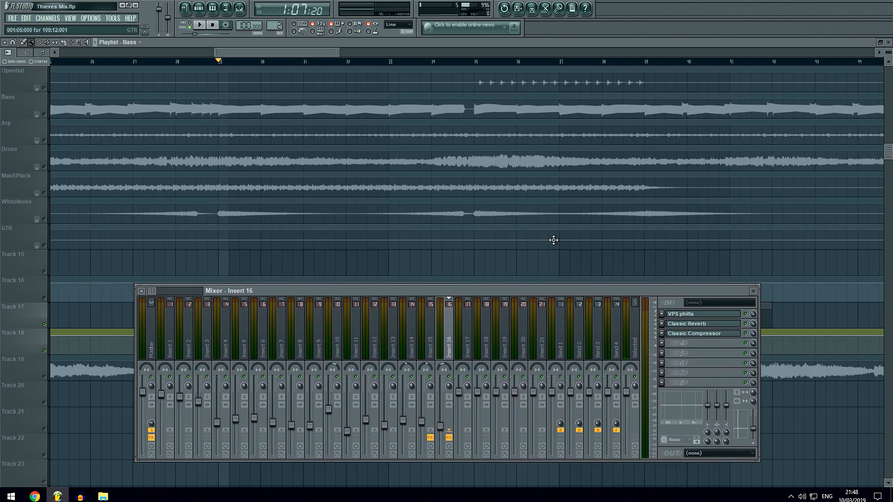
left_click(681, 314)
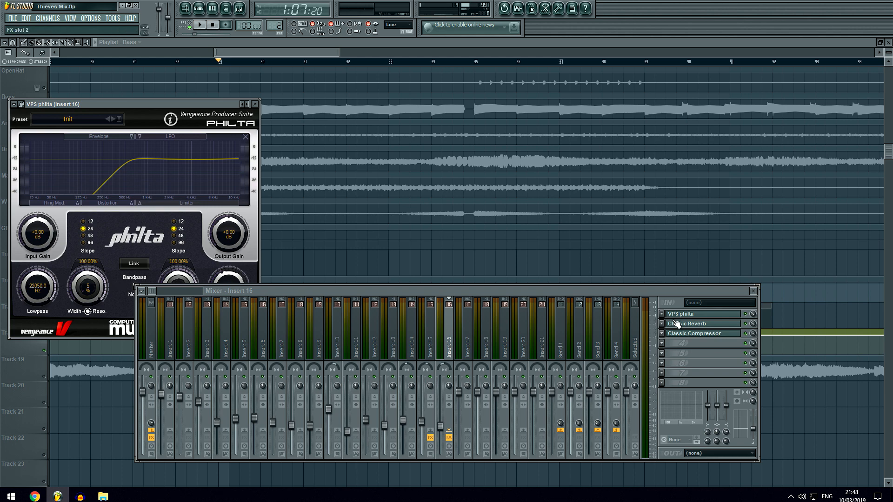
left_click(705, 325)
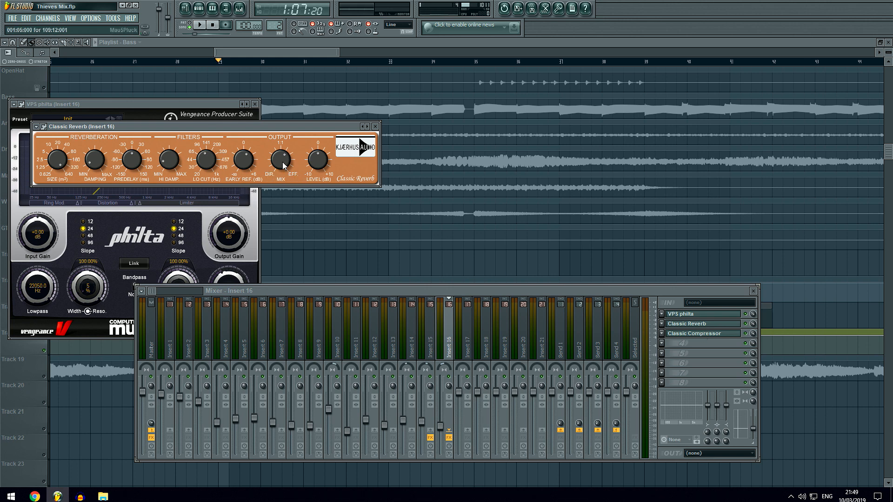
left_click(702, 335)
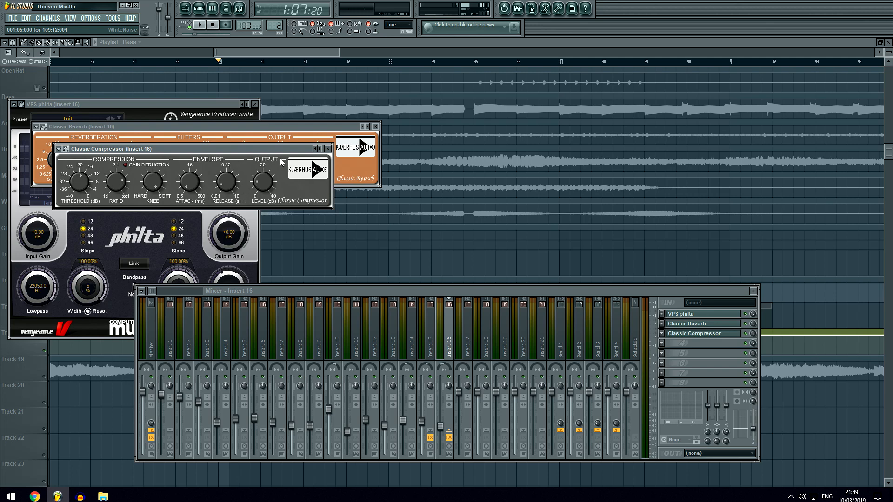
left_click(328, 149)
left_click(375, 126)
left_click(255, 104)
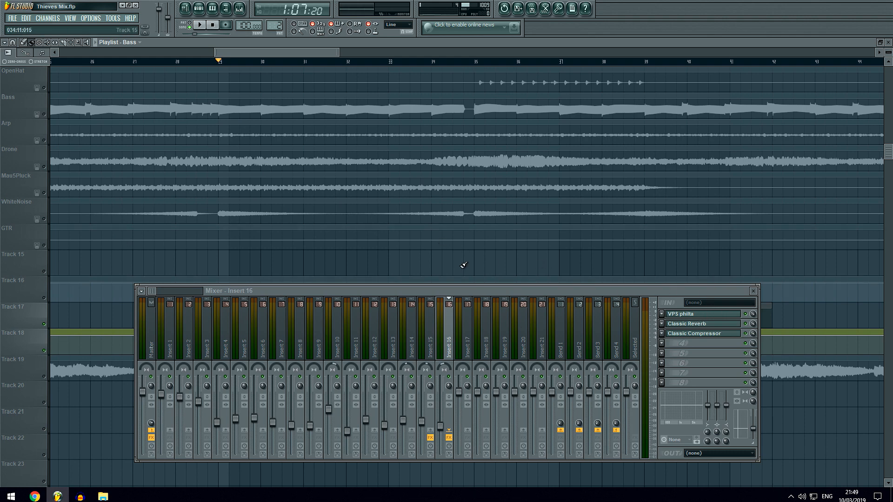
left_click_drag(191, 288, 892, 314)
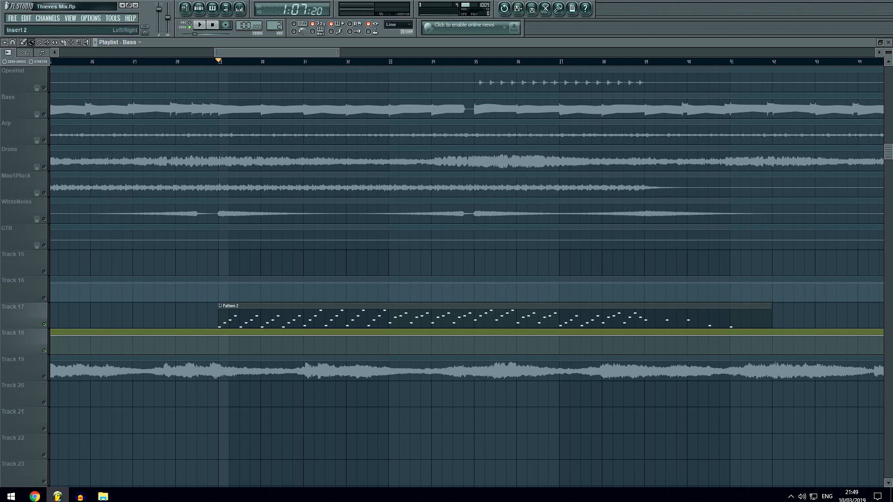
Unmute all tracks and place the playback position at bar 65, where the GTR part begins.
right_click(44, 324)
right_click(45, 324)
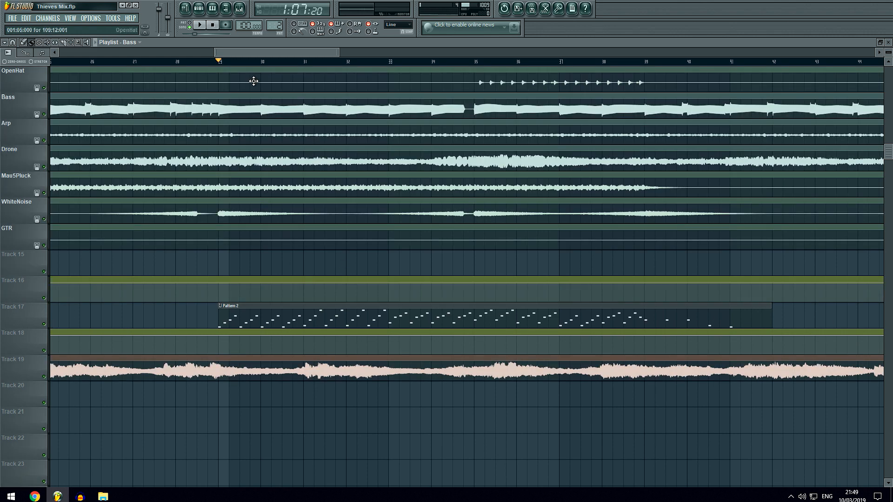
scroll(204, 67, "down", 3)
scroll(208, 64, "down", 5, "ctrl")
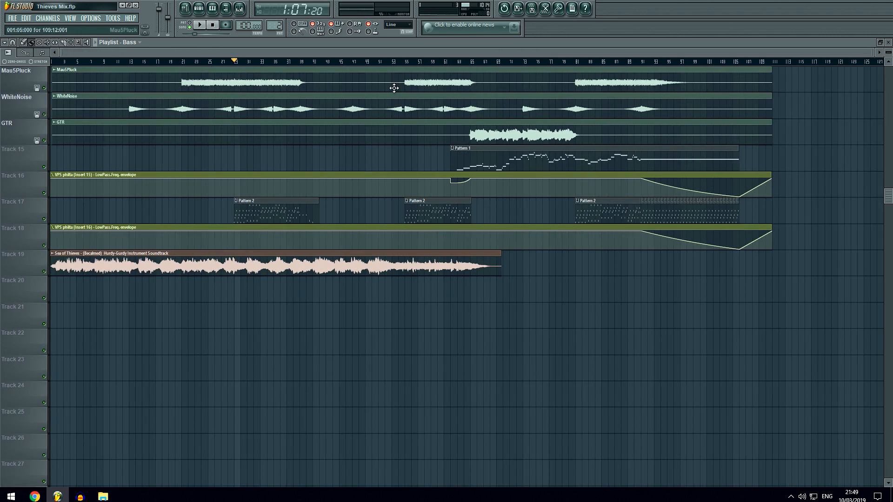
scroll(506, 67, "up", 5)
scroll(458, 158, "up", 4)
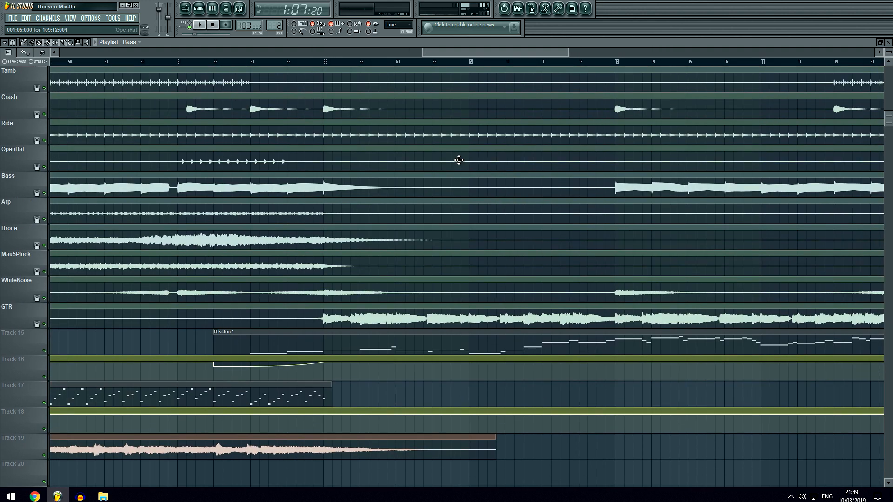
scroll(305, 69, "up", 2)
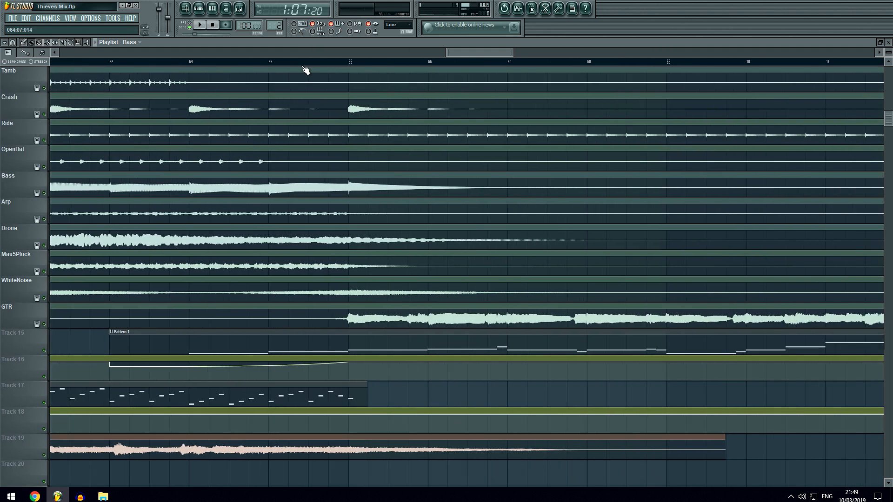
left_click(348, 62)
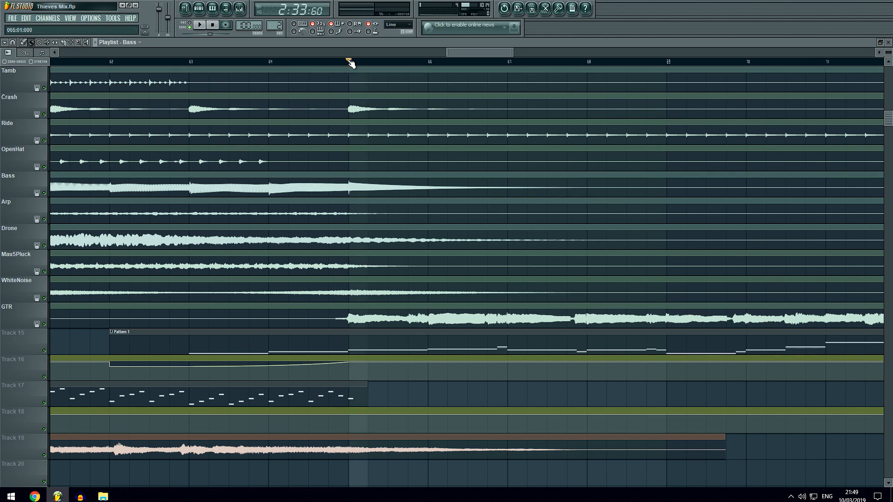
scroll(350, 63, "down", 2)
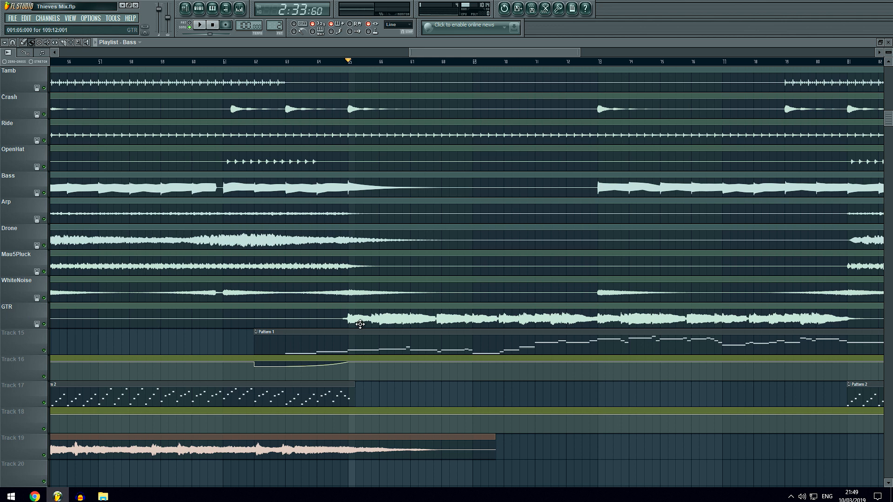
Play briefly from bar 65, mute Track 19, and listen to the mix again until about bar 68.
key("space")
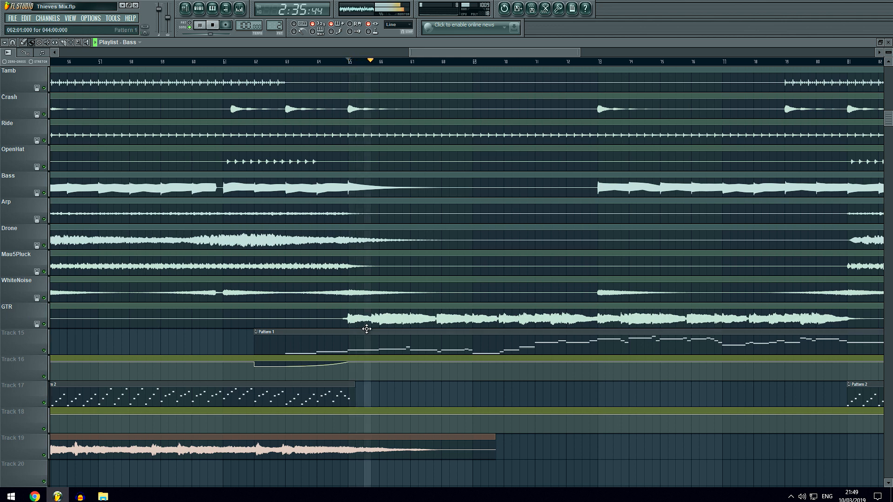
key("space")
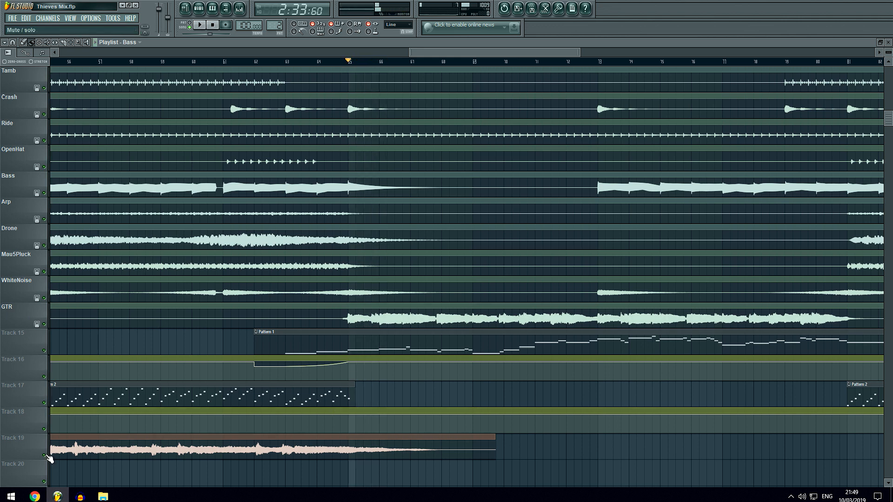
left_click(45, 456)
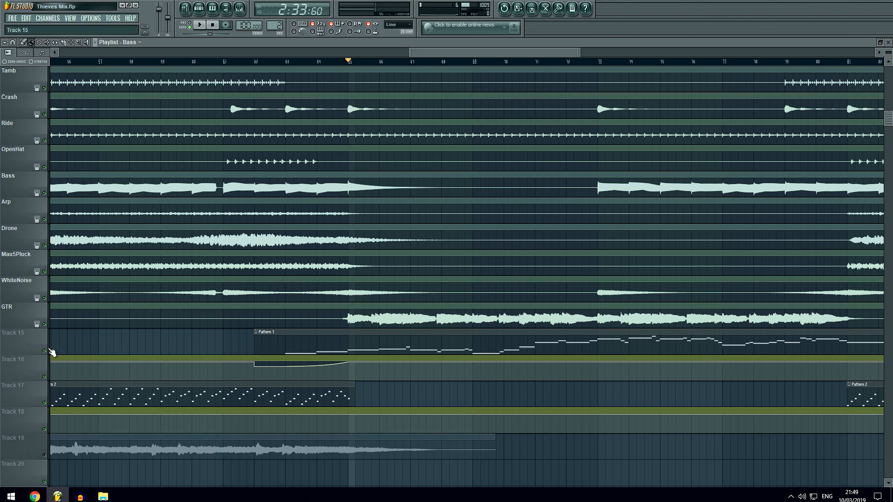
key("space")
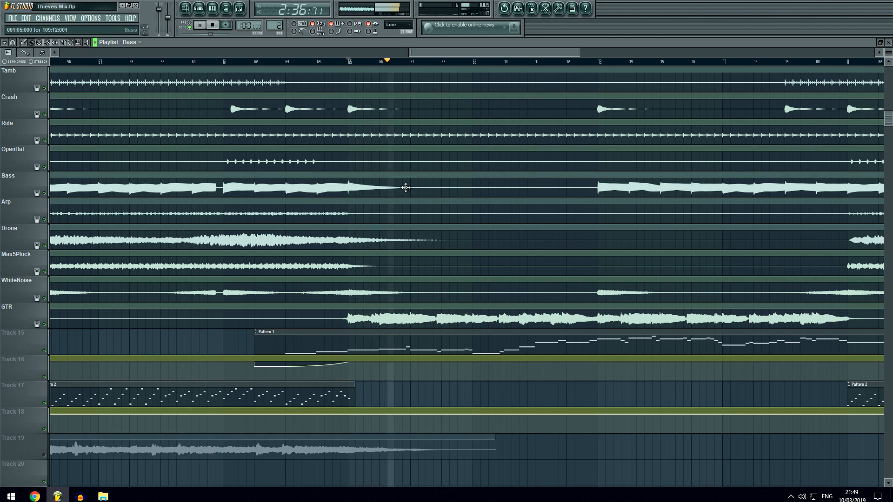
scroll(428, 191, "up", 3)
scroll(430, 190, "down", 2)
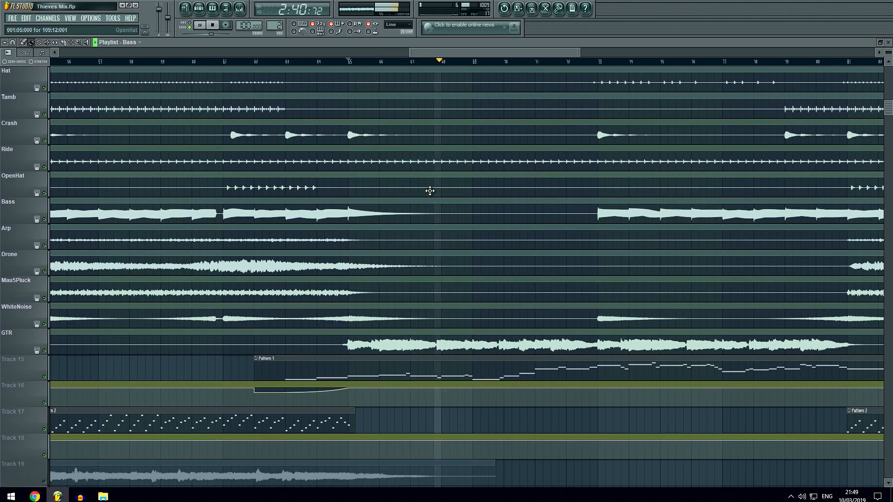
key("space")
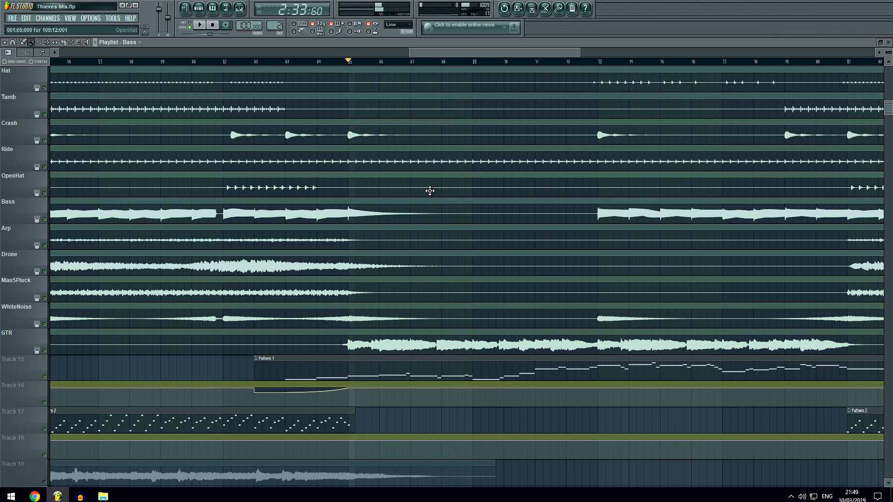
Solo the GTR track and listen to it from just before bar 65 to about bar 73.
right_click(45, 350)
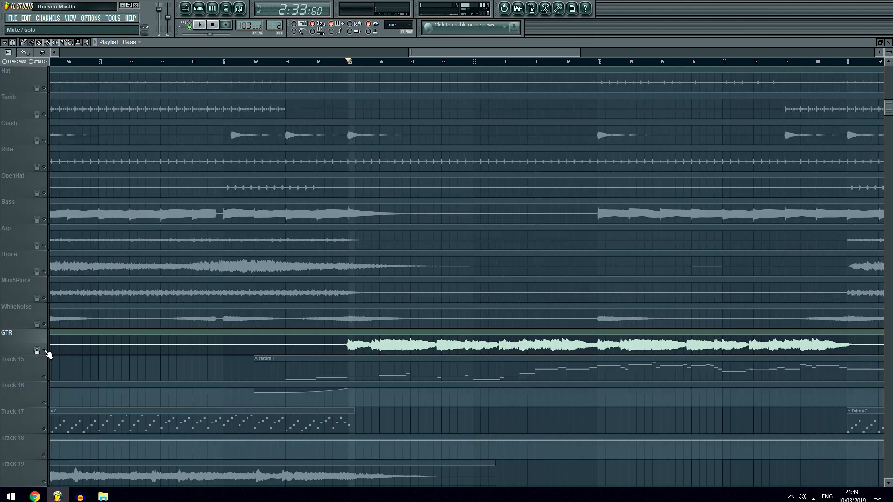
left_click(343, 60)
key("space")
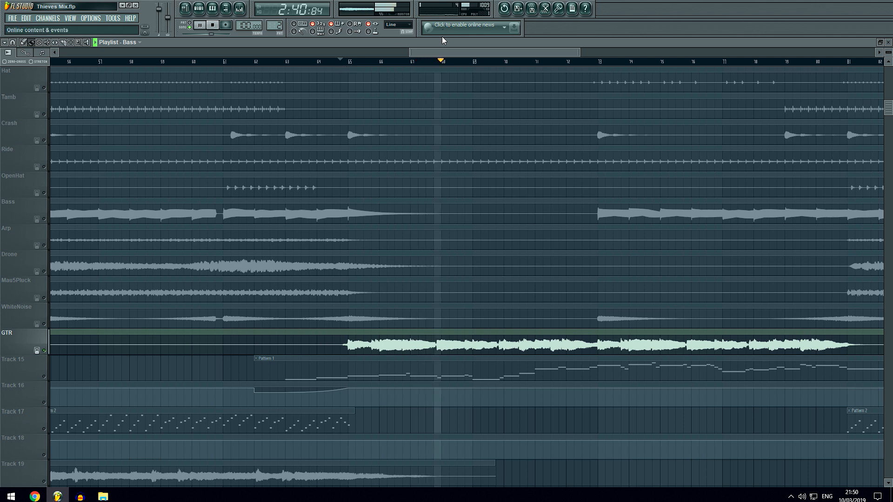
left_click_drag(462, 52, 479, 54)
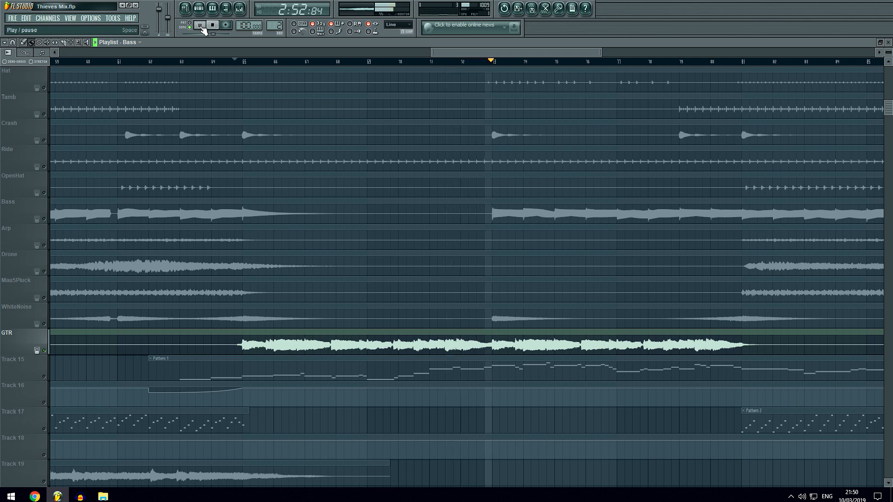
left_click(200, 26)
Unmute the Sample track and listen to it with GTR from just before bar 65 to about bar 73.
scroll(233, 195, "up", 3)
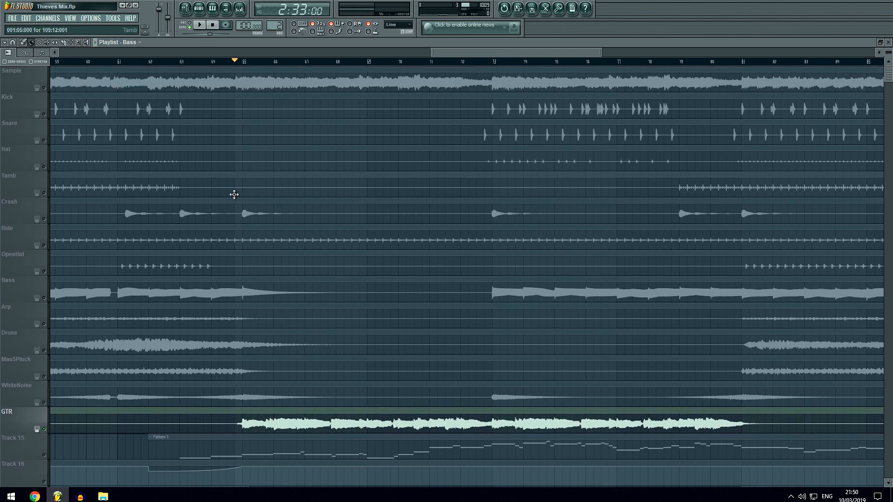
key("space")
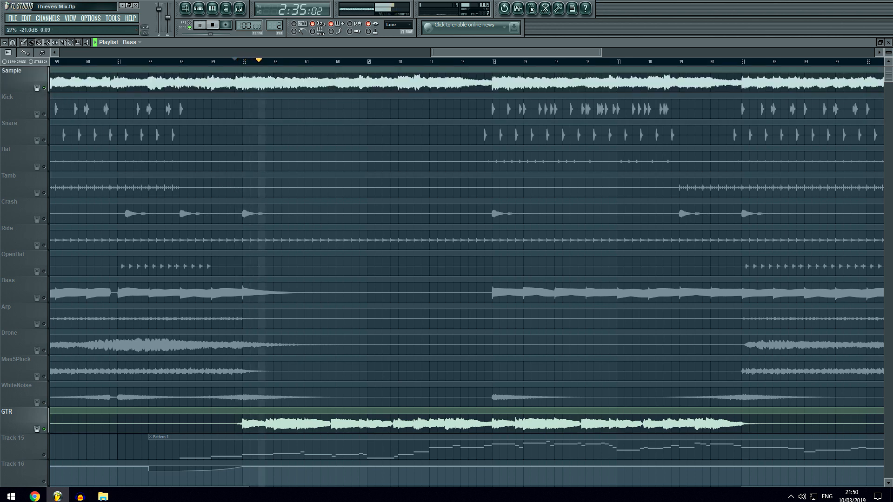
key("space")
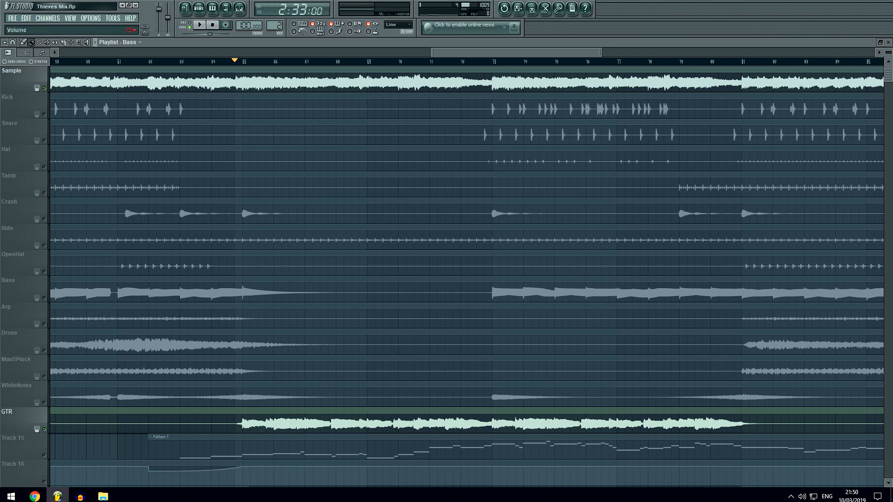
key("space")
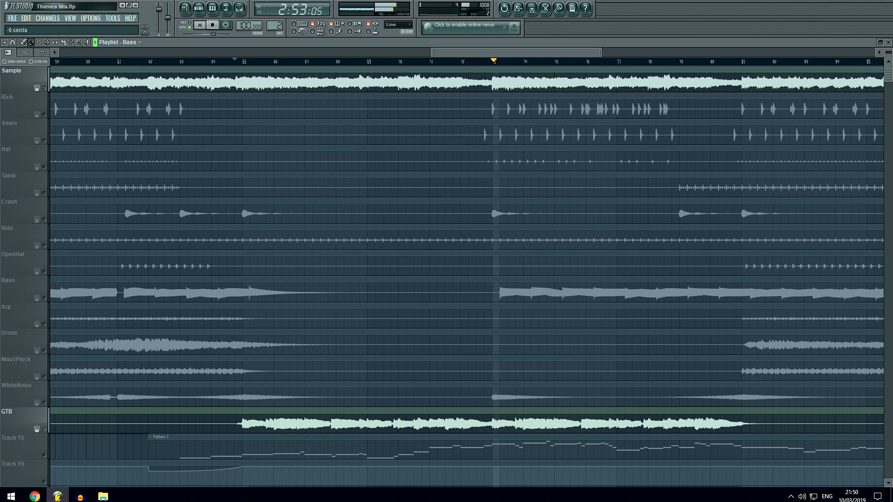
key("space")
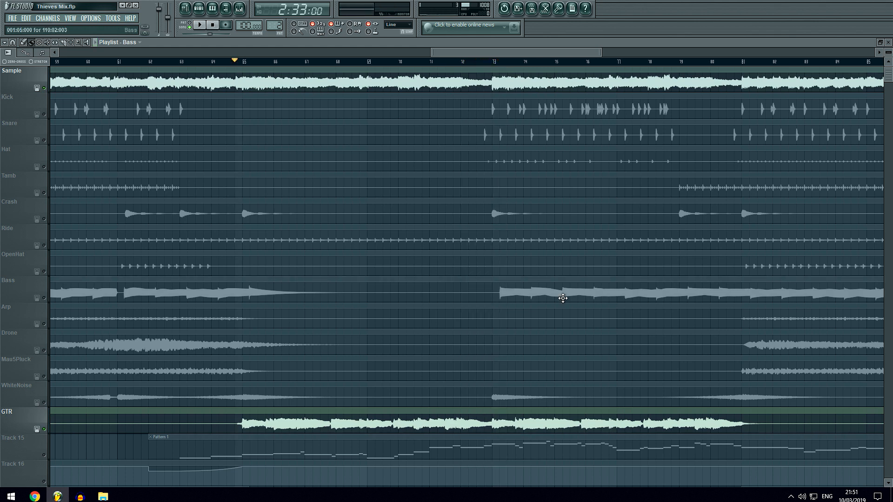
Open the Bass channel settings and remove the controller link from the channel pitch.
left_click(199, 8)
left_click(308, 240)
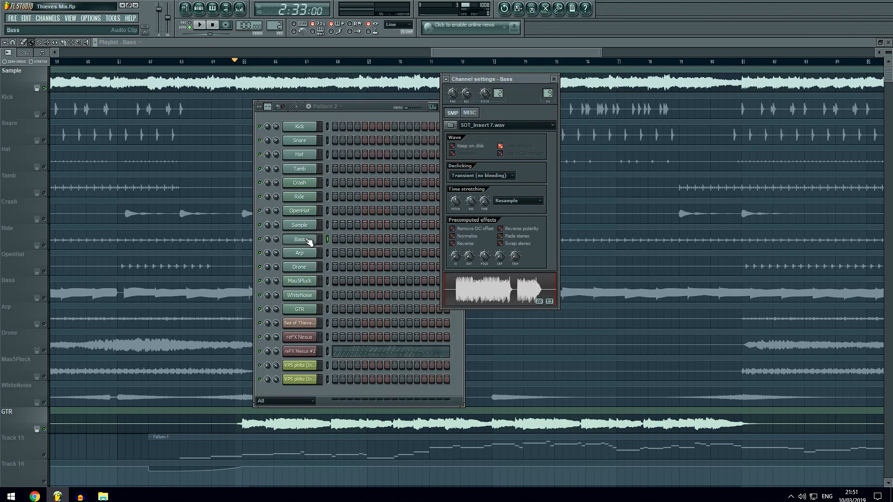
right_click(487, 203)
left_click(518, 204)
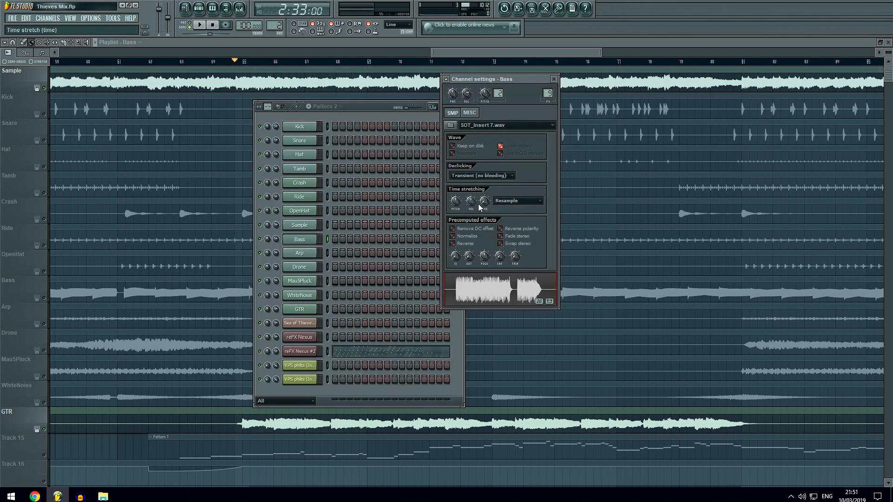
right_click(485, 93)
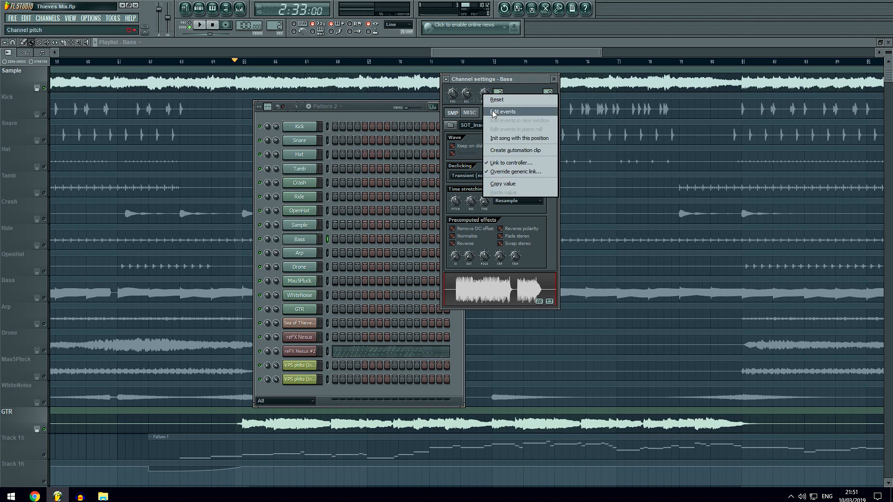
left_click(514, 166)
left_click(490, 326)
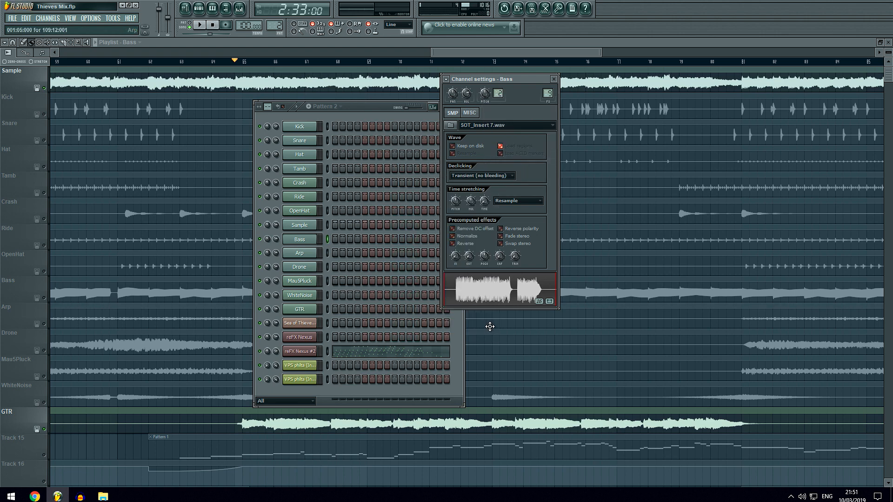
Accept the generic link override settings for the Bass channel pitch and close the channel windows.
right_click(485, 93)
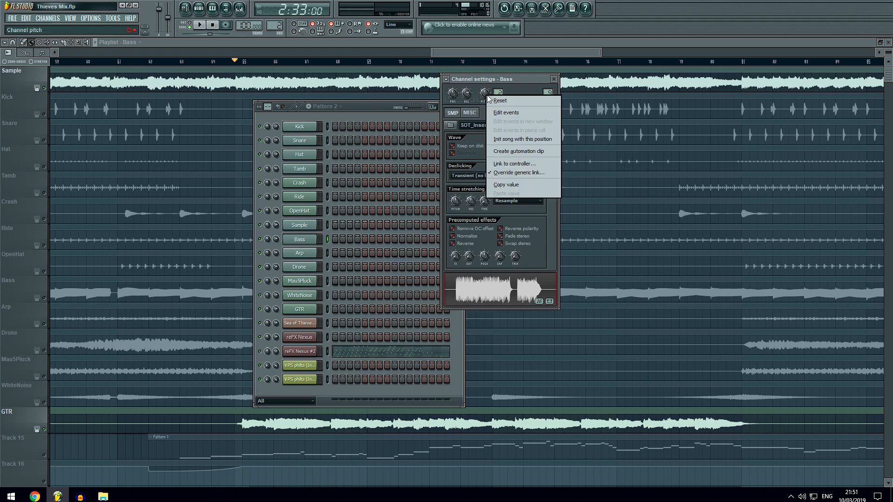
left_click(512, 173)
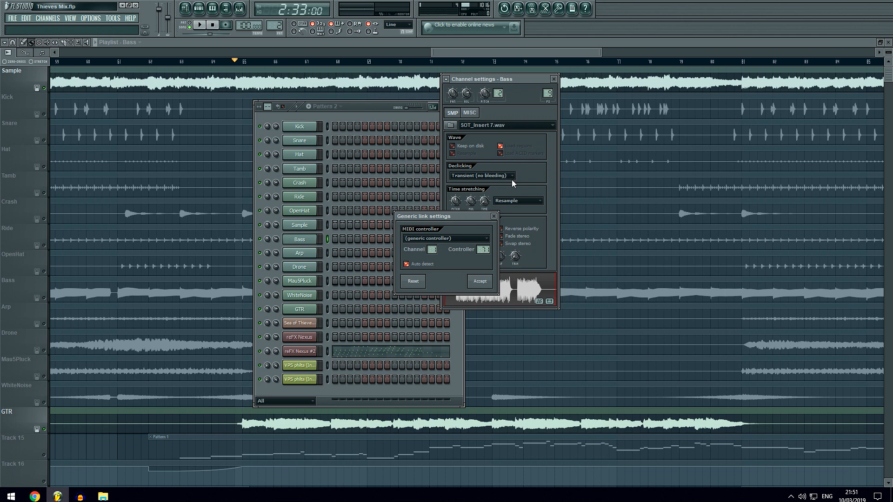
left_click(480, 281)
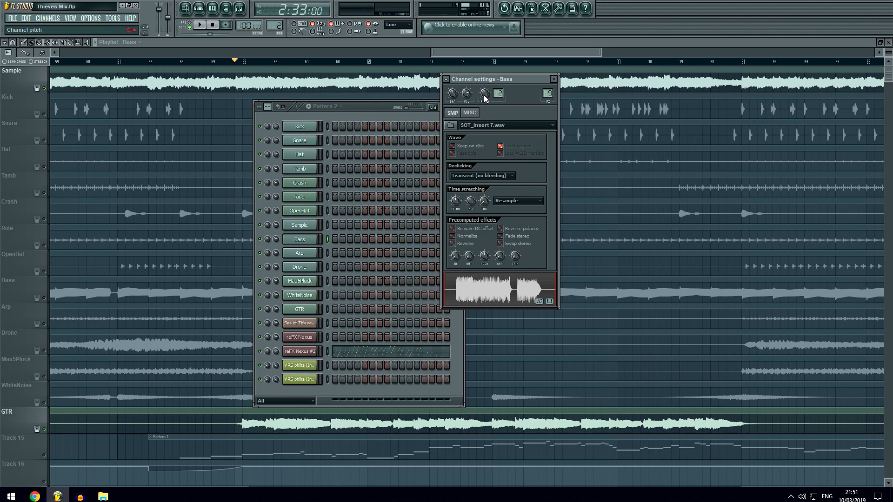
left_click(553, 79)
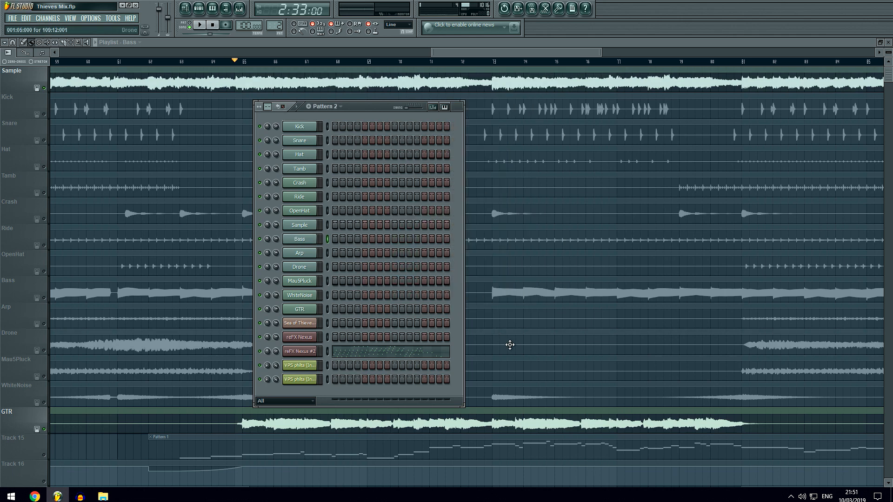
left_click(491, 52)
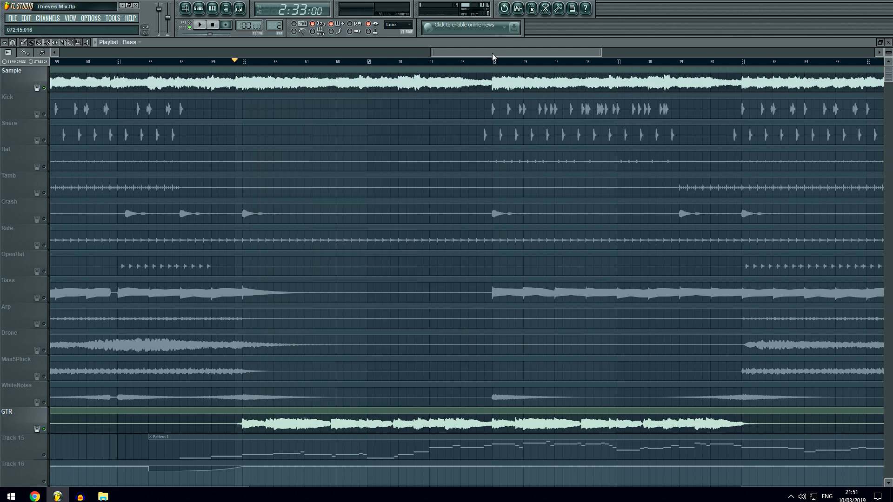
Solo Track 15 with Track 16 unmuted and place the playback position just before bar 63.
scroll(364, 211, "down", 5)
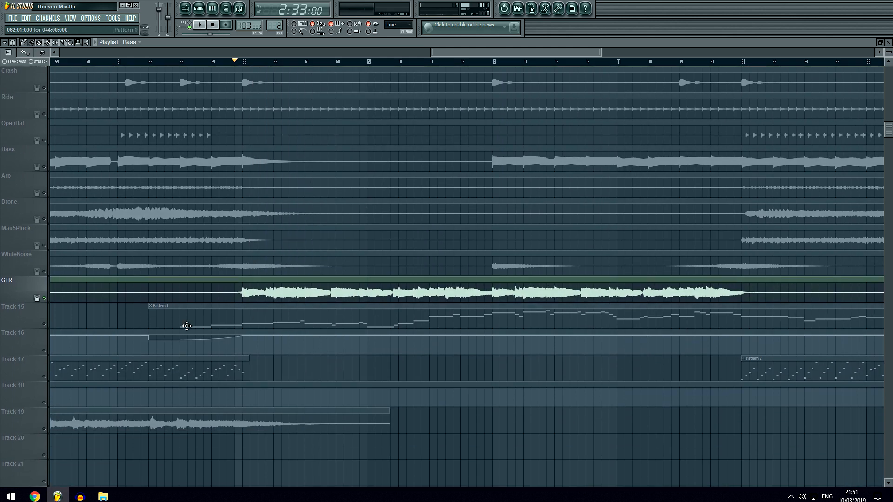
scroll(474, 327, "up", 2)
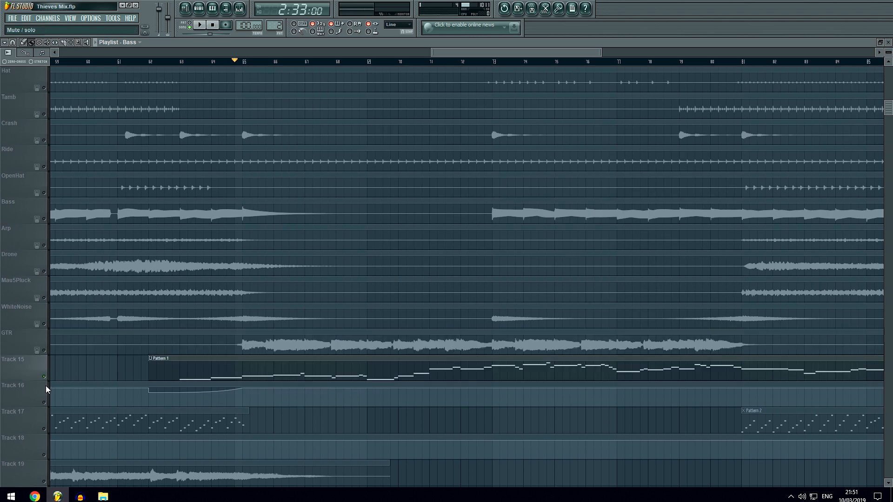
left_click(44, 403)
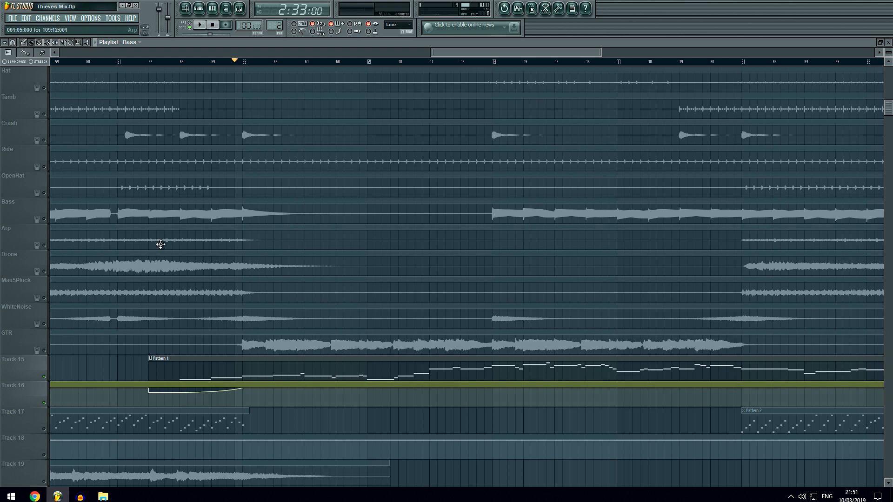
left_click(178, 62)
View the reFX Nexus #2 instrument, close it, and listen briefly to Track 15 from just before bar 63.
left_click(200, 9)
left_click(303, 349)
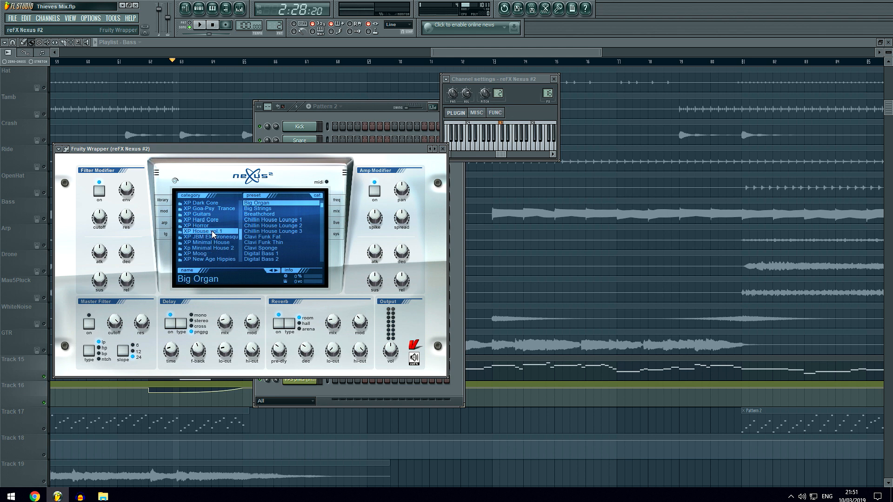
key("F12")
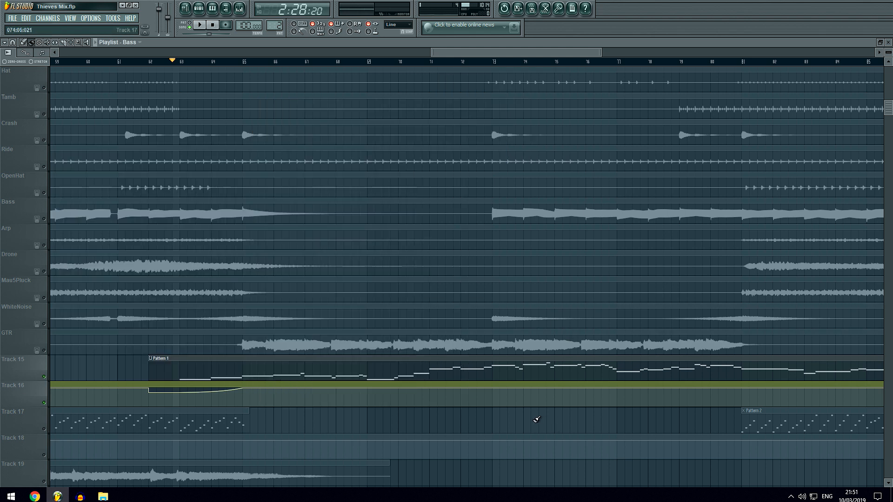
key("space")
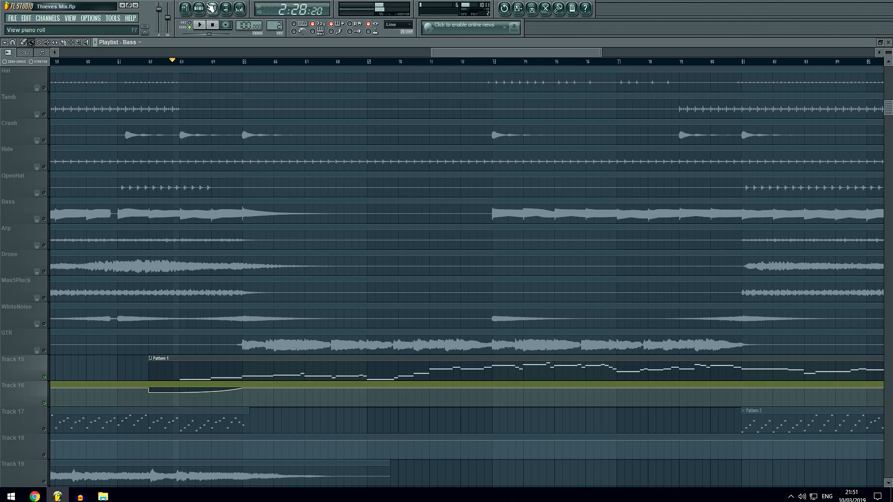
left_click(198, 7)
key("space")
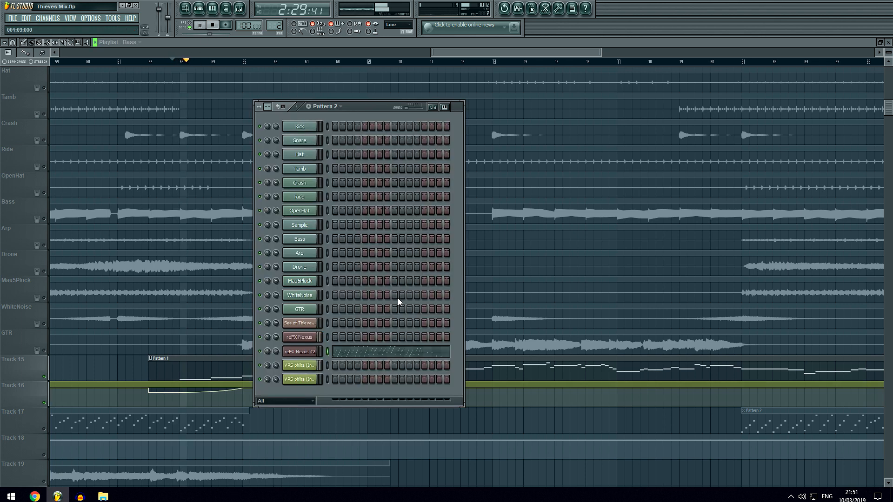
View the reFX Nexus instrument with its Roland D10 Saw Ld preset and the effects on mixer Insert 15.
left_click(301, 337)
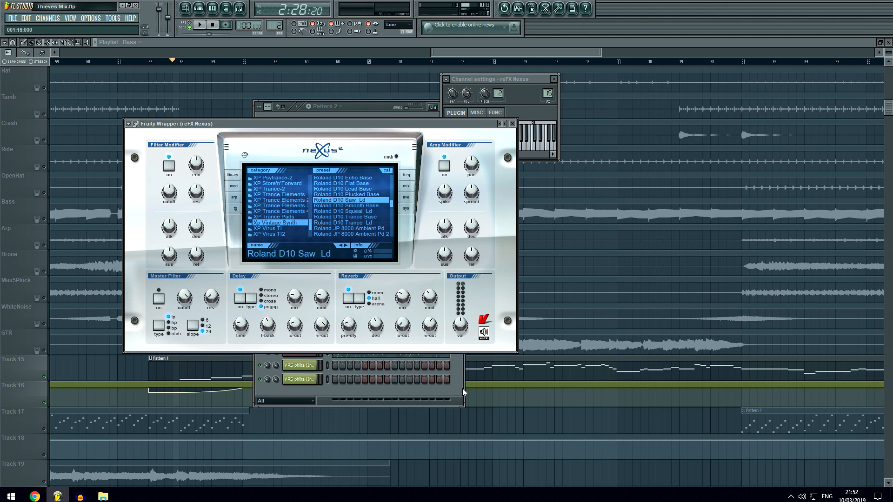
key("F12")
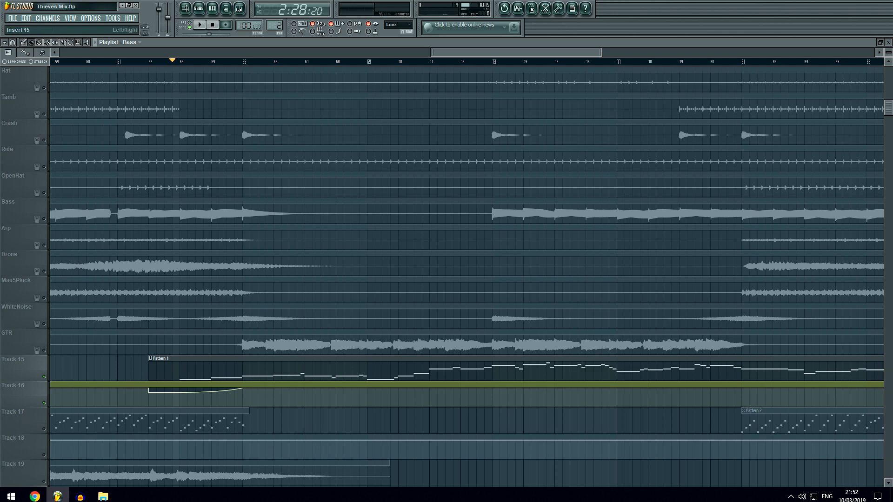
key("F9")
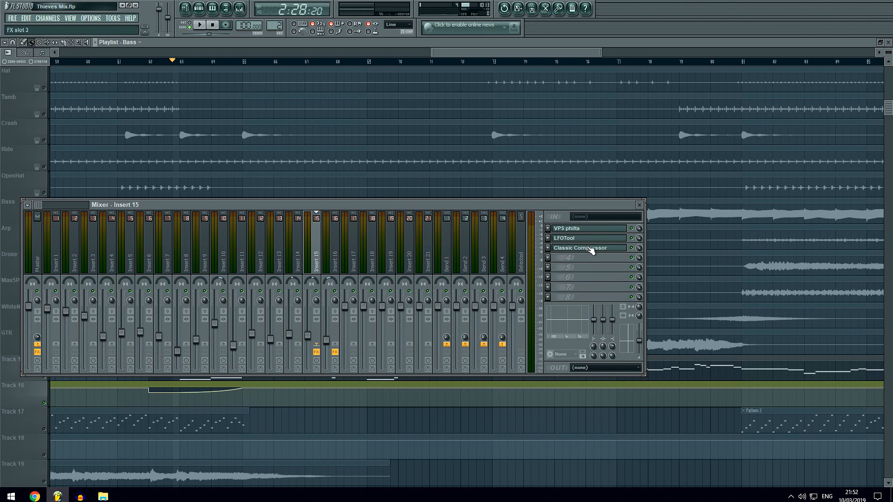
key("F9")
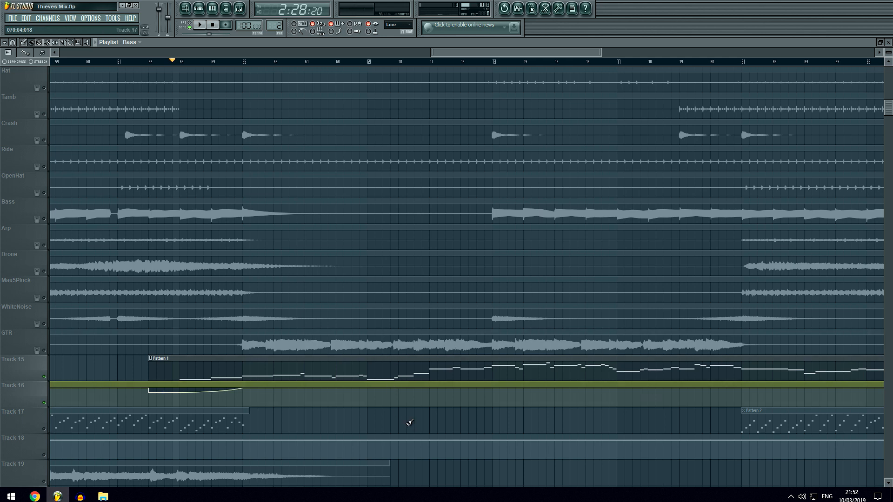
Play Track 15 from just before bar 63 and open the Pattern 1 melody in the piano roll.
scroll(279, 339, "up", 3)
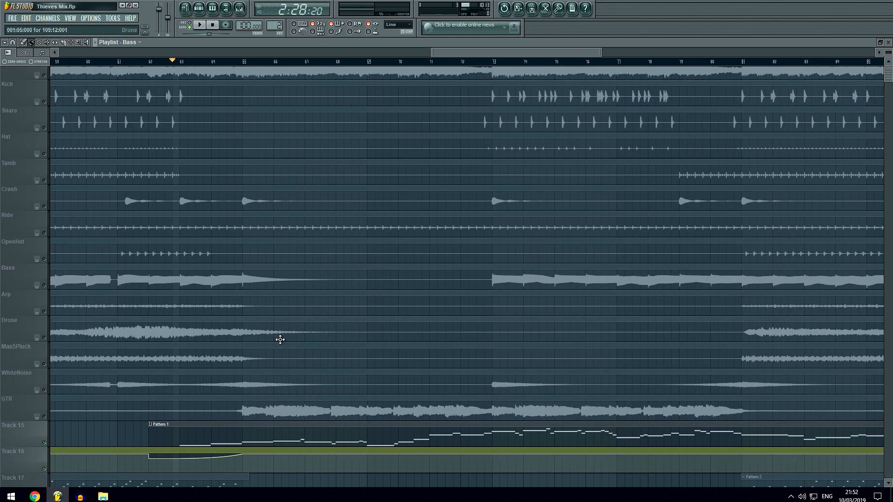
left_click(44, 88)
scroll(309, 259, "down", 6)
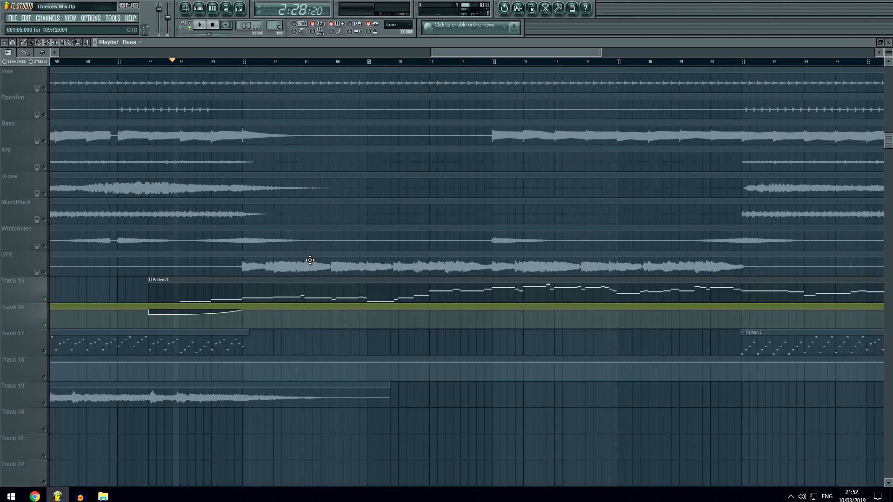
key("space")
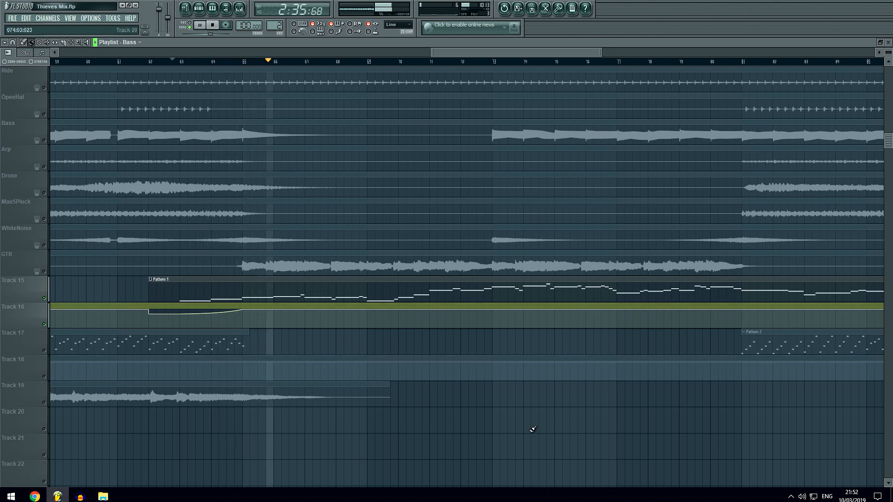
double_click(350, 294)
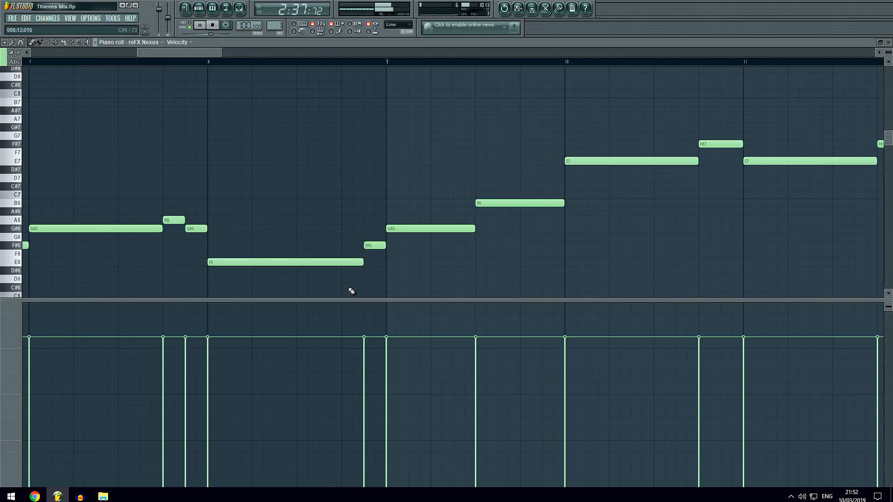
Shrink the velocity lane to enlarge the note area and switch the piano roll keyboard from note names to piano keys.
scroll(294, 68, "down", 8)
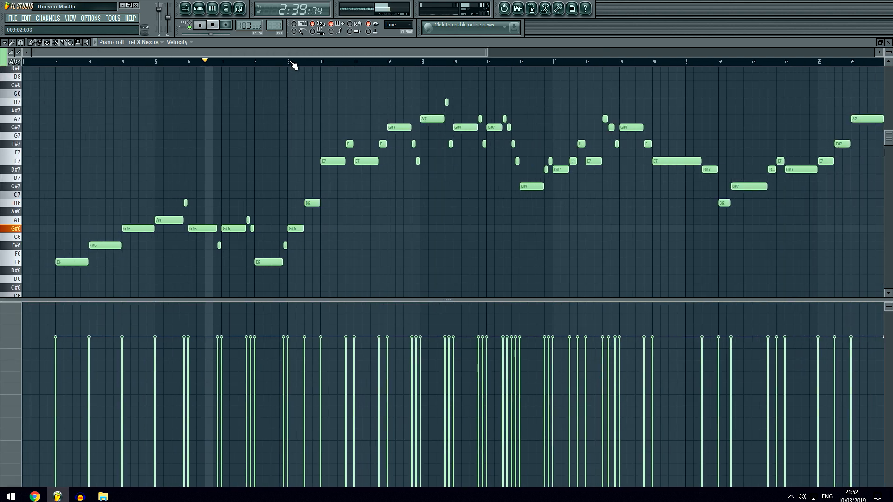
left_click_drag(390, 299, 371, 471)
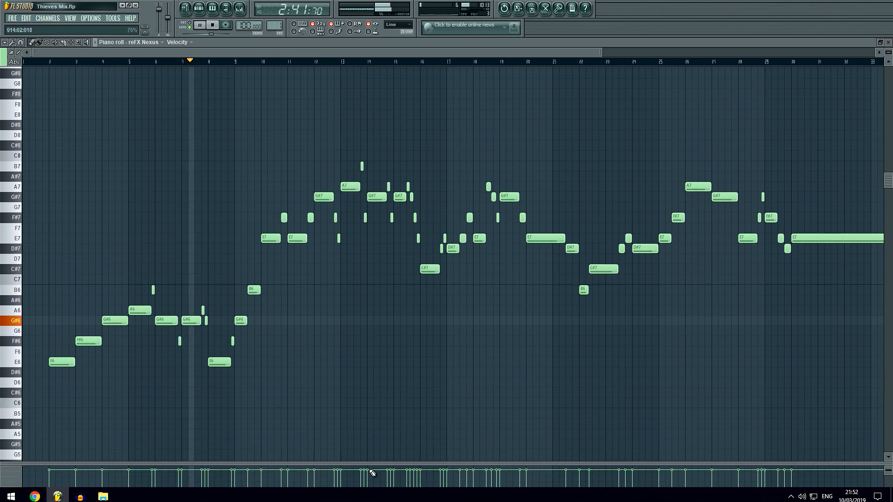
scroll(248, 64, "up", 1)
scroll(248, 64, "up", 2)
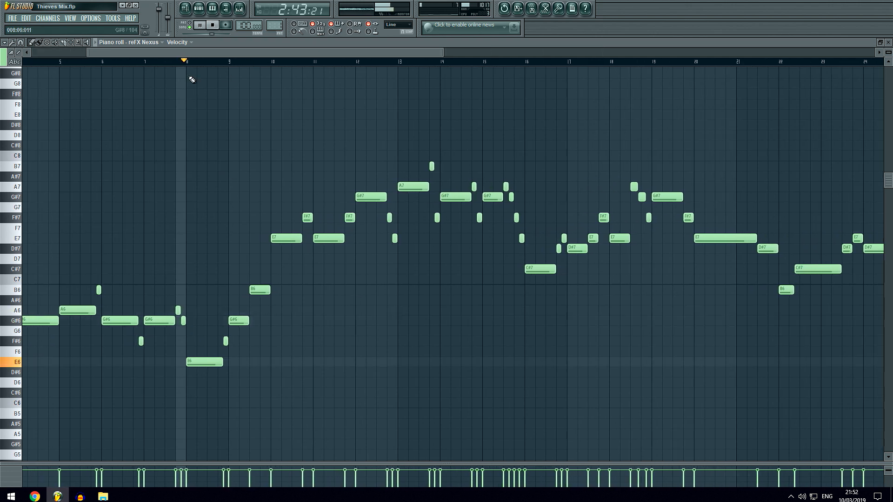
left_click(16, 62)
Follow the playing melody through the piano roll to about bar 20 of the pattern and stop playback.
left_click_drag(235, 50, 330, 48)
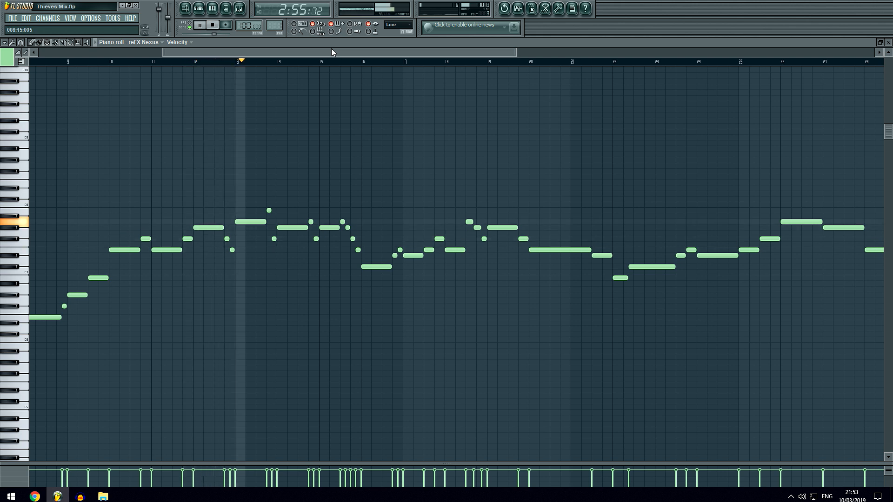
left_click_drag(331, 49, 393, 54)
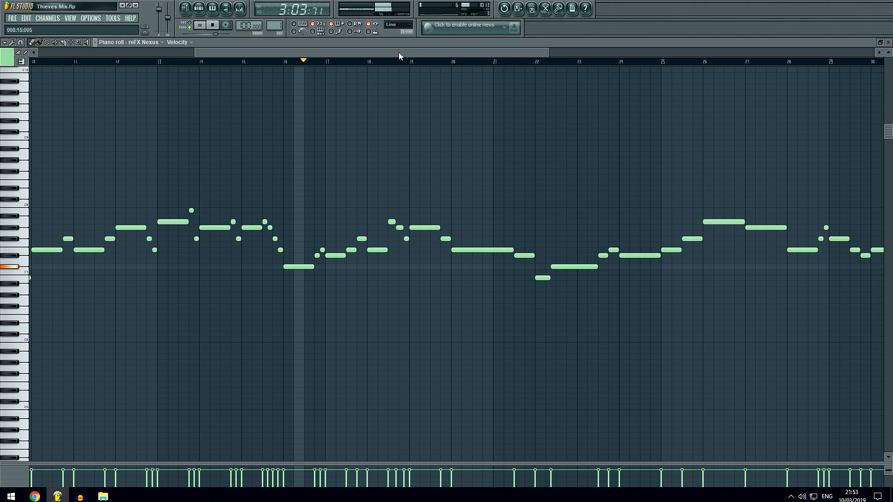
left_click_drag(398, 52, 411, 53)
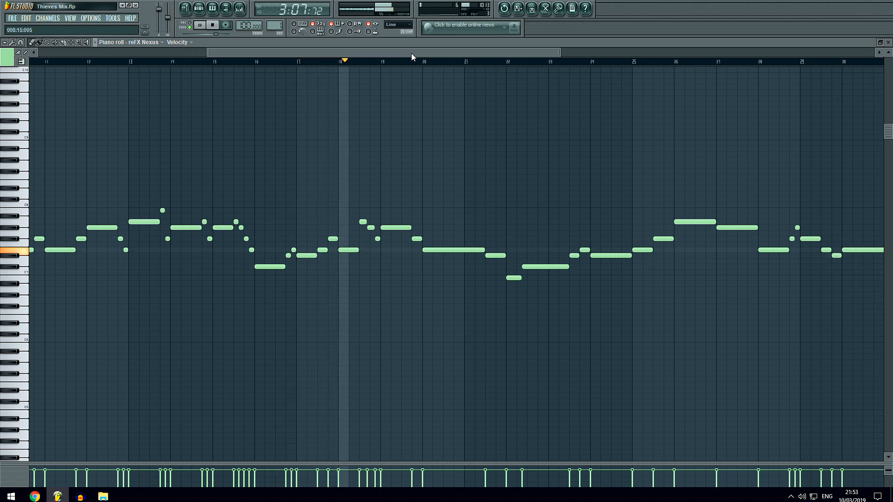
left_click_drag(411, 53, 449, 53)
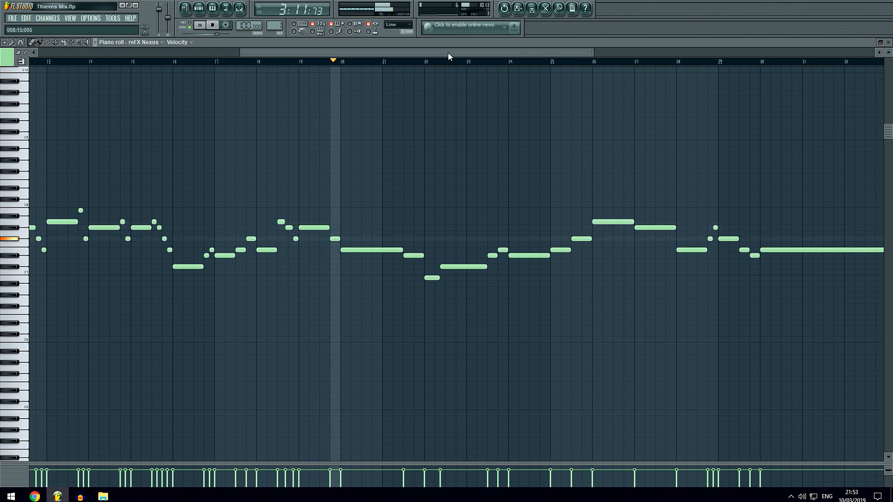
left_click(215, 25)
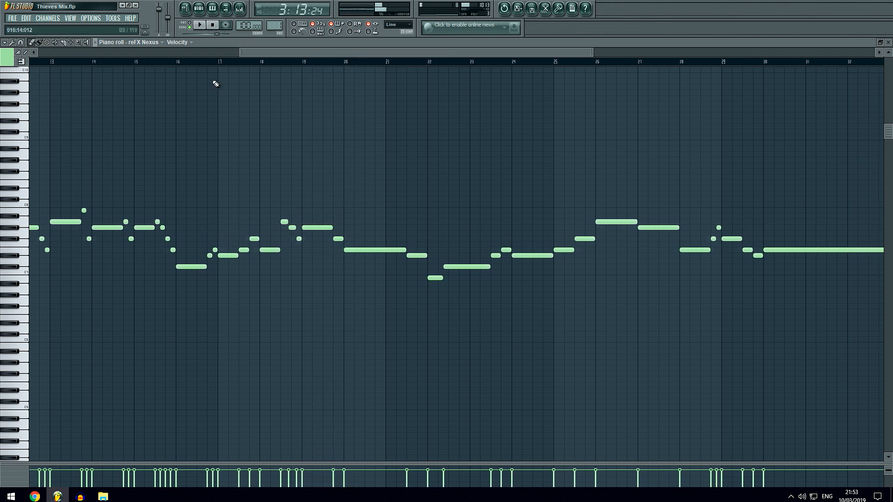
Return to the playlist, unmute the GTR track alongside Track 15, and place the playback position at bar 79.
left_click(185, 8)
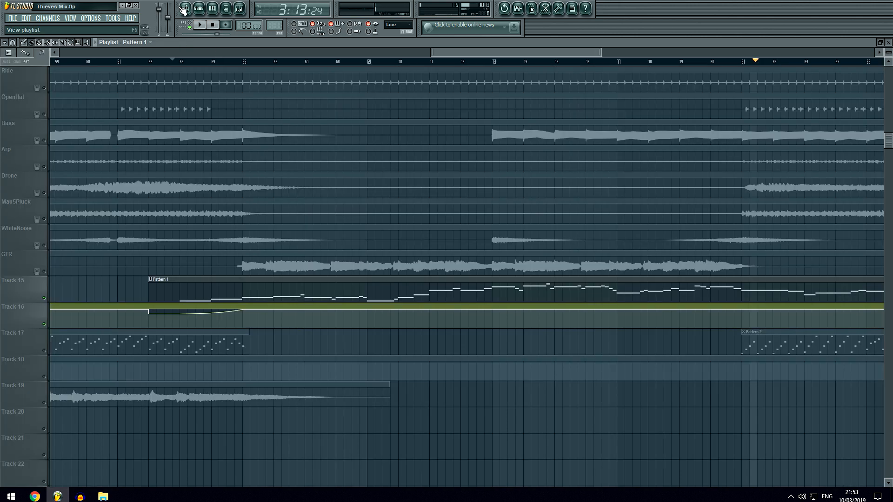
left_click(42, 261)
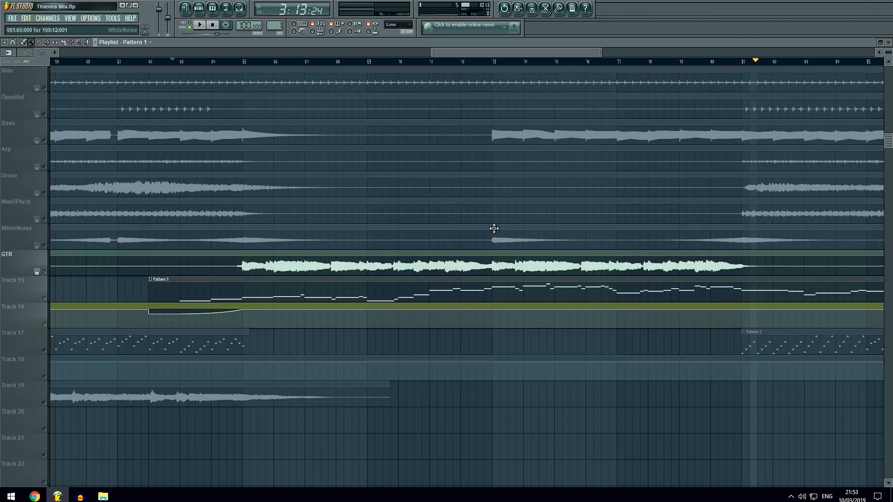
scroll(719, 66, "up", 5)
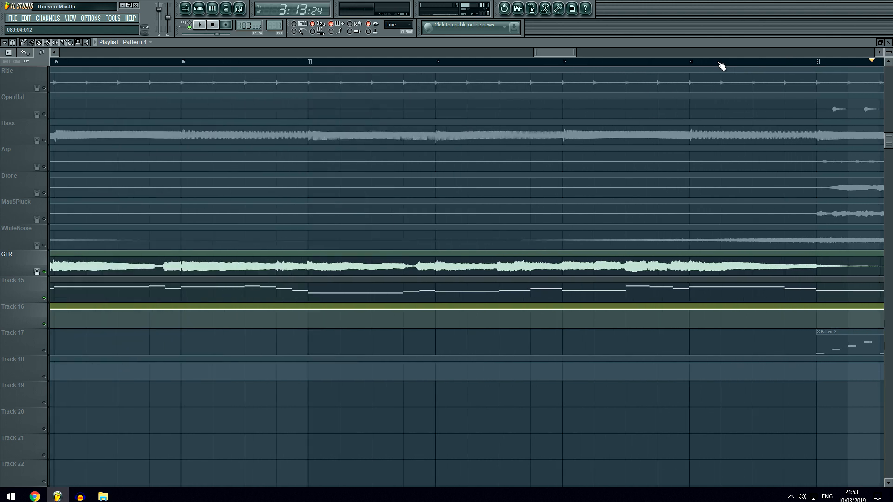
left_click(559, 64)
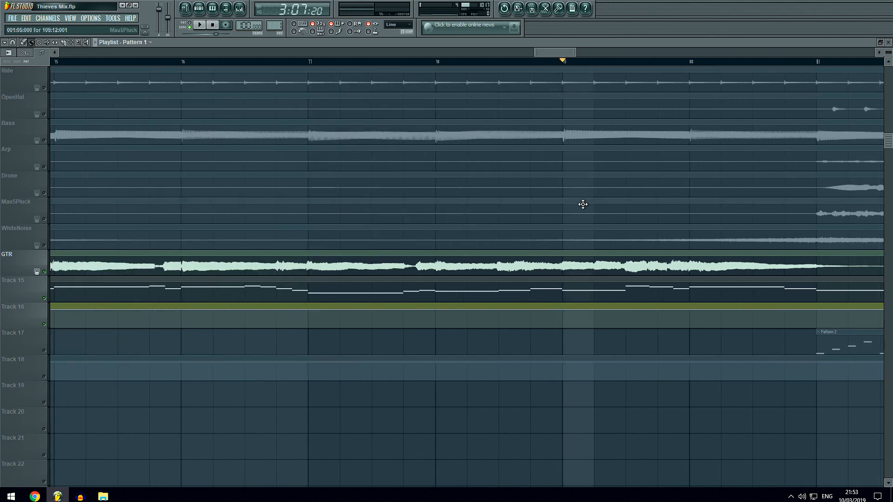
Play the GTR stem together with Track 15 from bar 78 to about bar 80, then stop playback.
scroll(479, 187, "up", 5)
scroll(629, 284, "down", 3)
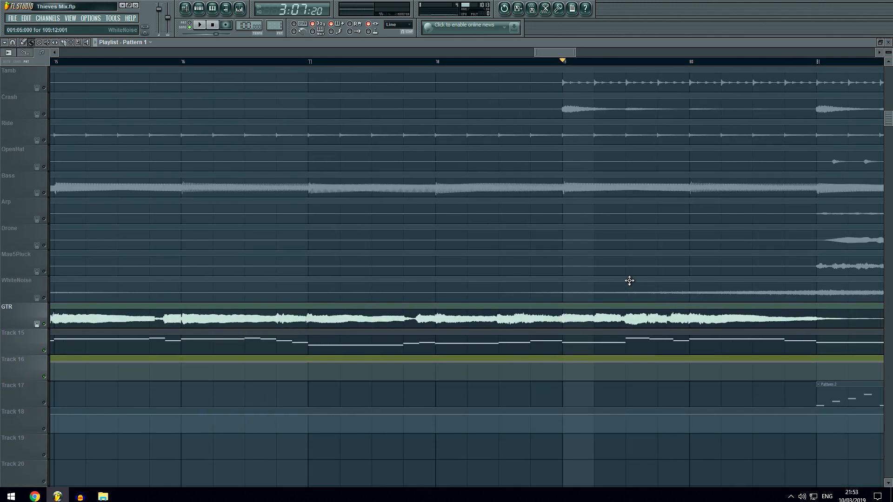
left_click(437, 64)
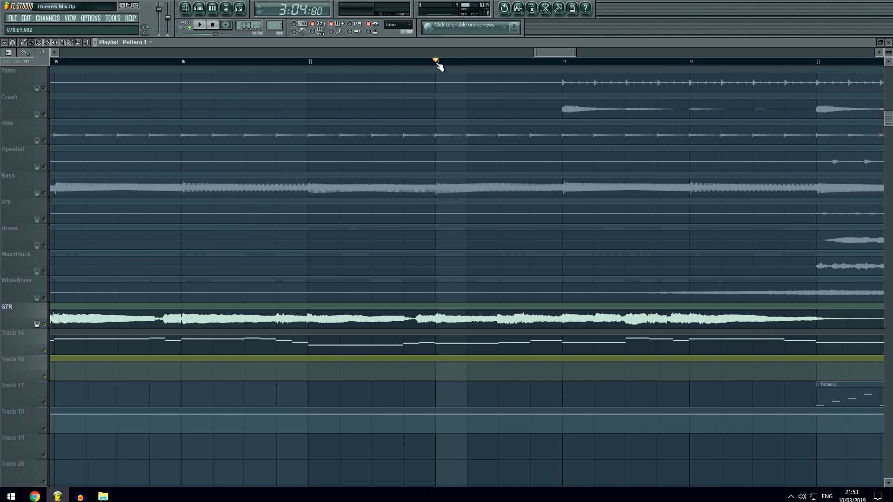
key("space")
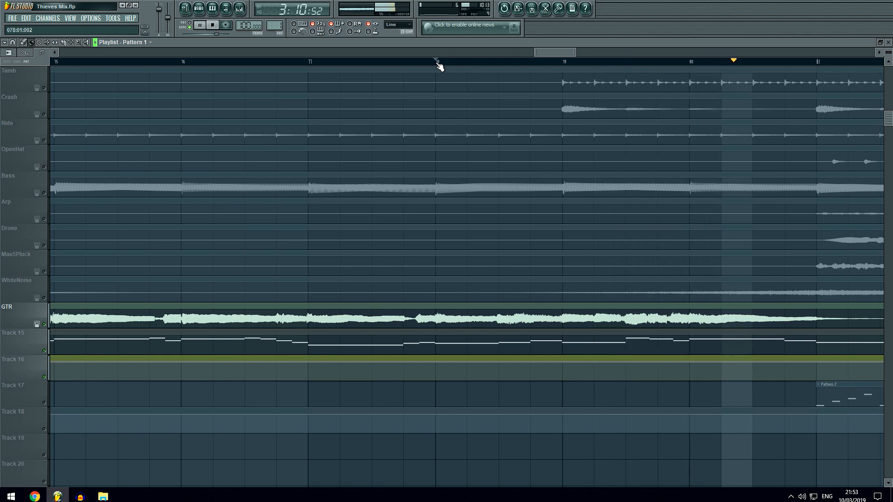
key("space")
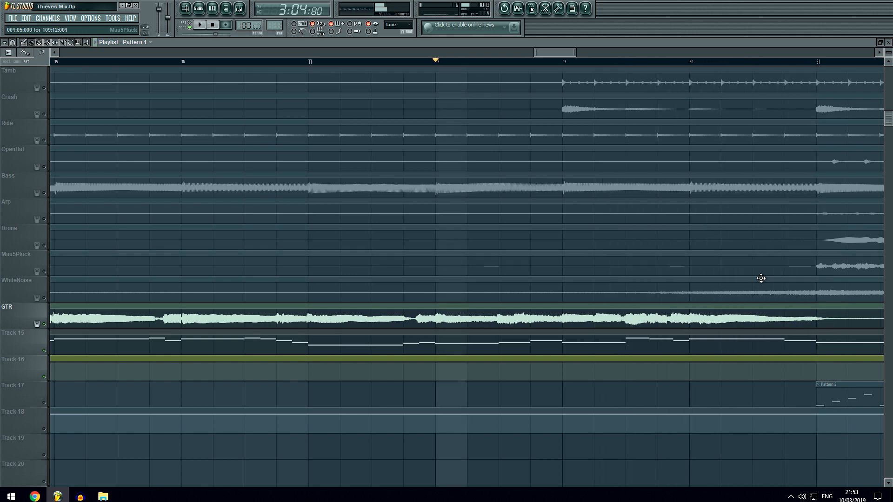
Re-enable all tracks, play the full mix from bar 73, and pause around bar 76 with the Sample track in view.
scroll(534, 67, "down", 8)
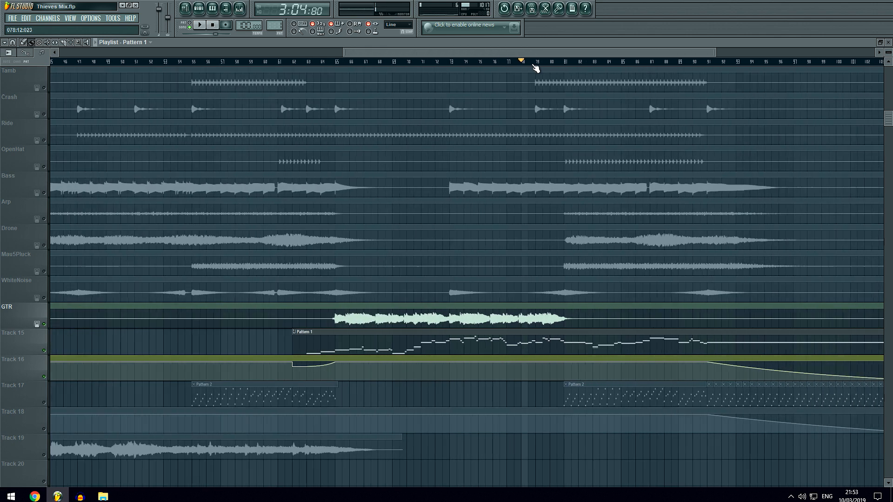
scroll(739, 62, "up", 3)
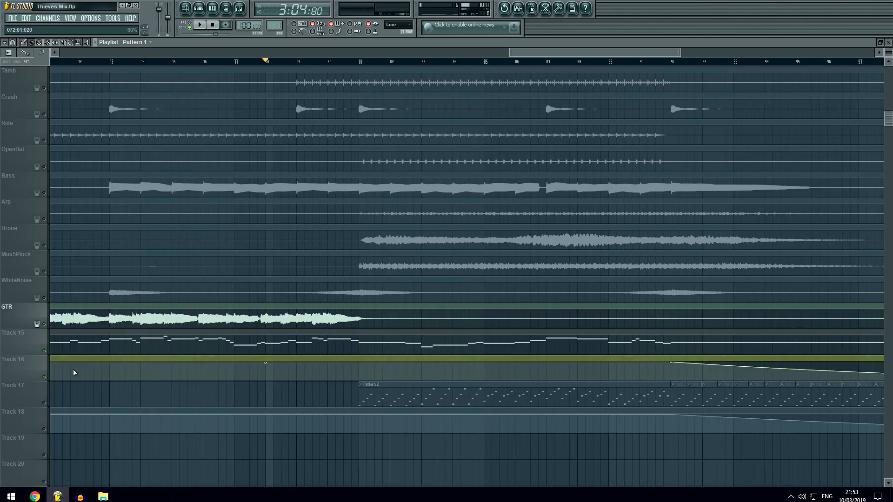
right_click(44, 350)
scroll(543, 55, "down", 2)
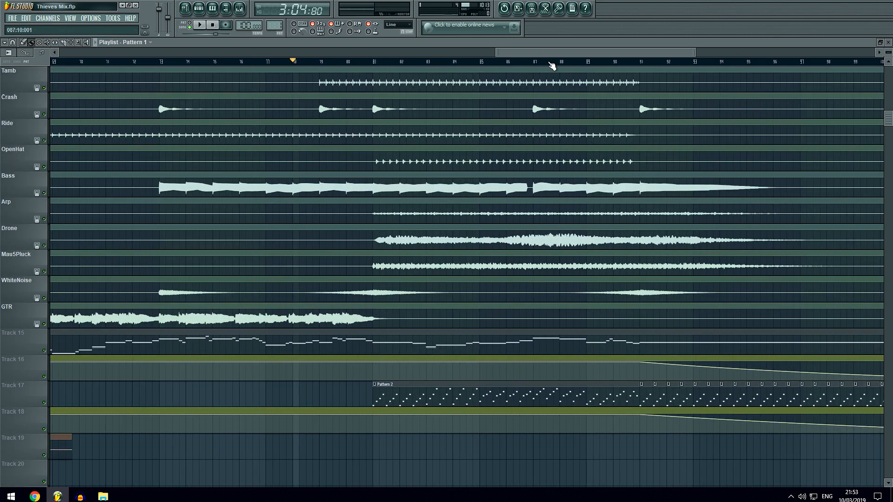
left_click(160, 62)
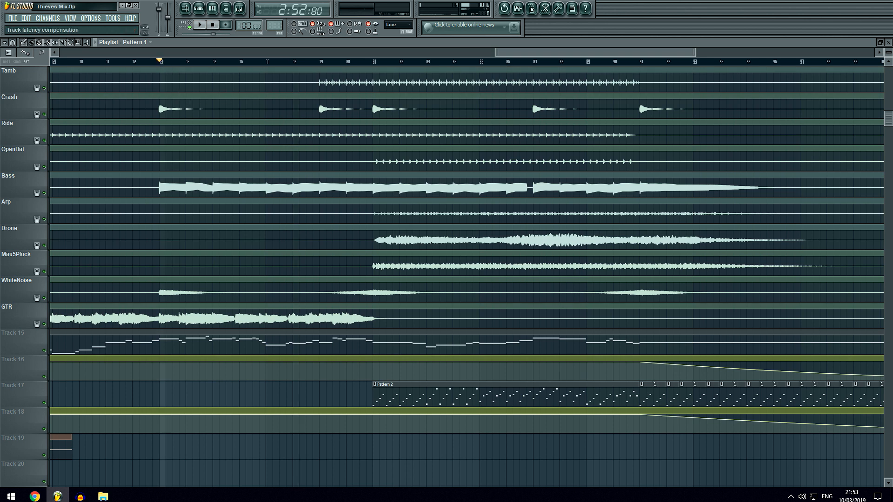
key("space")
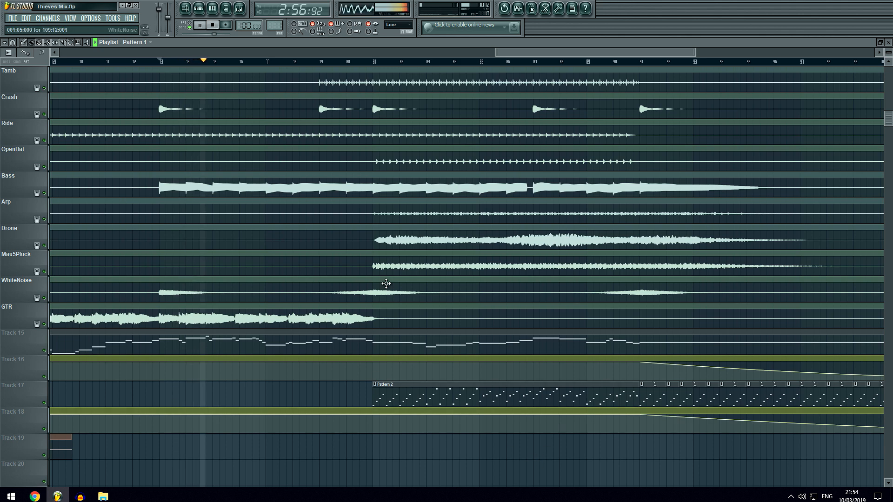
scroll(378, 59, "down", 3)
scroll(653, 65, "up", 2)
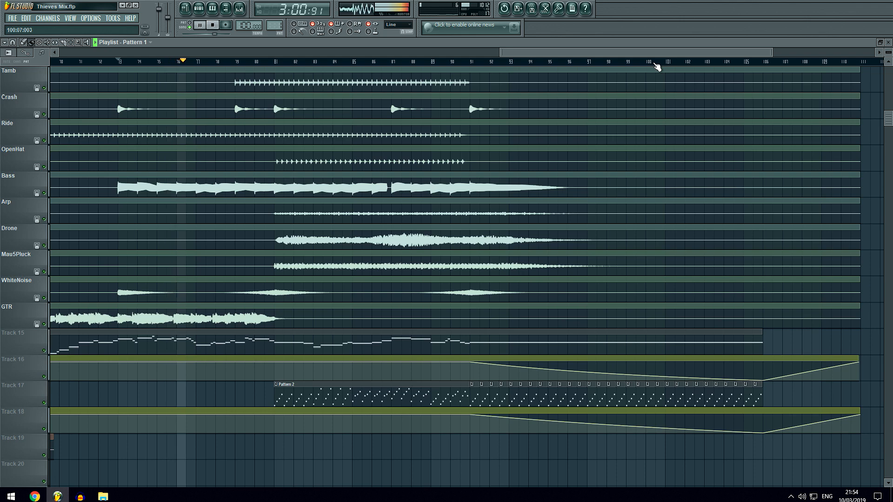
scroll(315, 183, "up", 4)
left_click(200, 25)
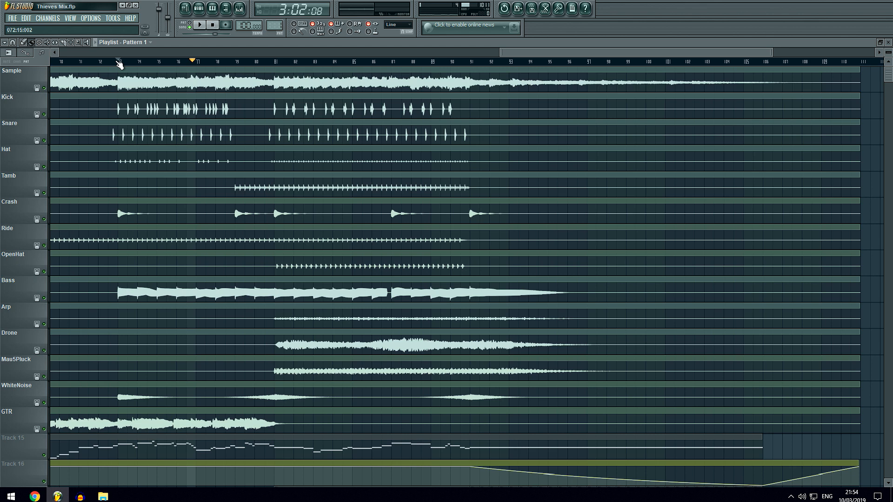
Resume the full mix, follow the stems as it plays through the section after bar 81, and stop playback.
key("space")
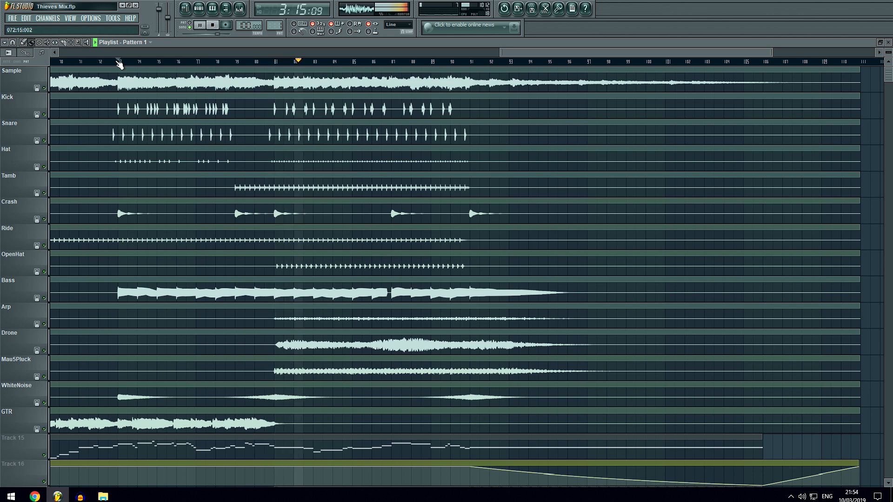
scroll(139, 111, "down", 5)
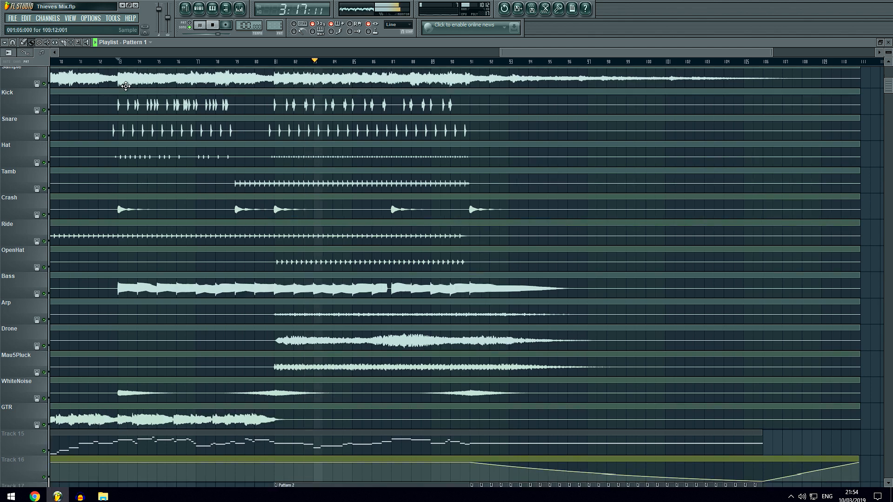
scroll(142, 113, "up", 3)
scroll(142, 113, "up", 2)
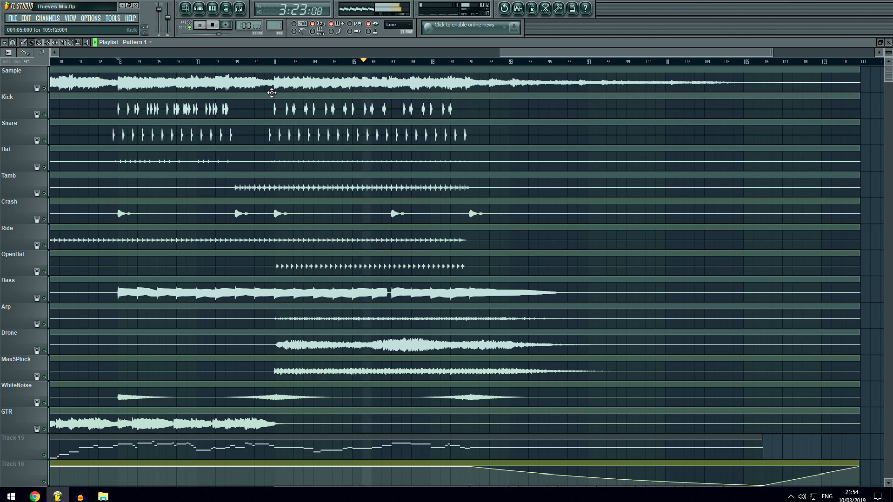
scroll(297, 125, "down", 2)
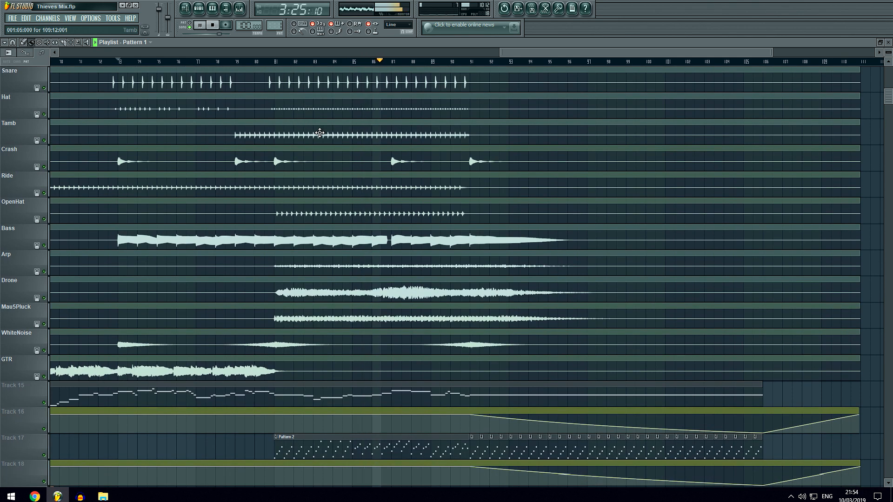
left_click_drag(554, 52, 568, 53)
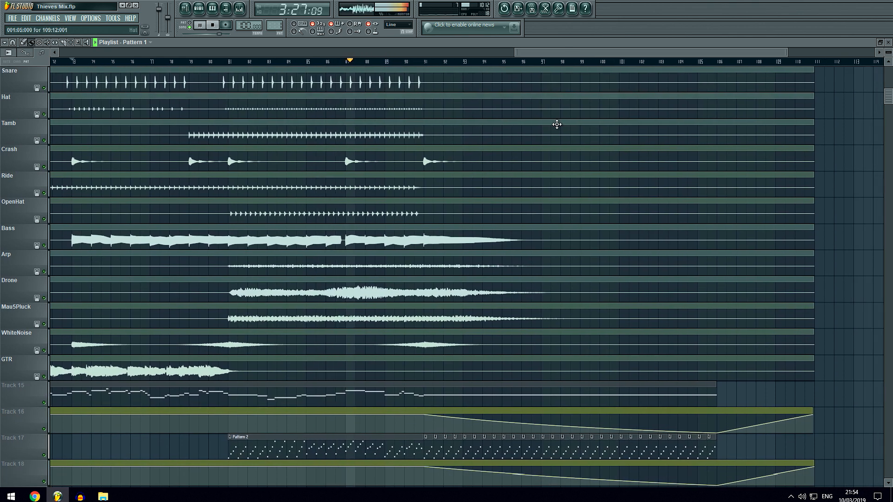
scroll(542, 149, "up", 2)
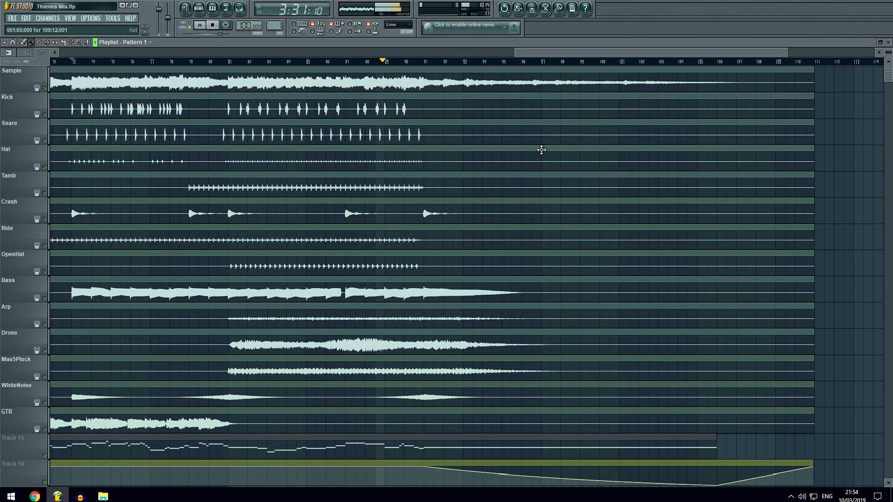
left_click(214, 26)
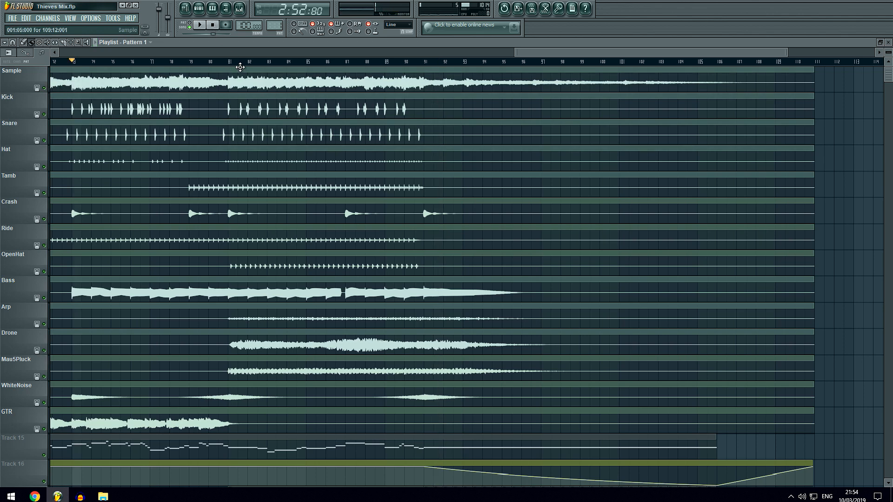
Solo the Hurdy-Gurdy soundtrack audio on Track 19 and play it from about bar 52.
scroll(245, 69, "down", 2)
scroll(241, 152, "down", 3)
scroll(241, 152, "down", 4)
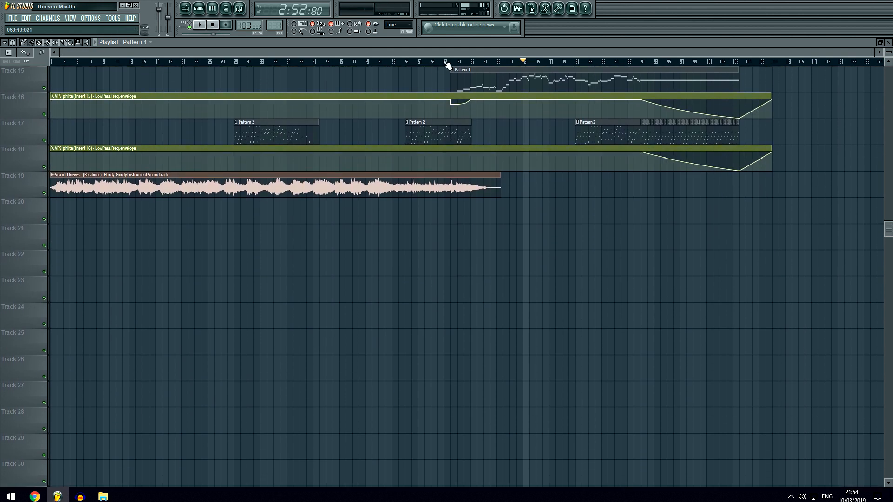
scroll(448, 65, "up", 3)
right_click(45, 193)
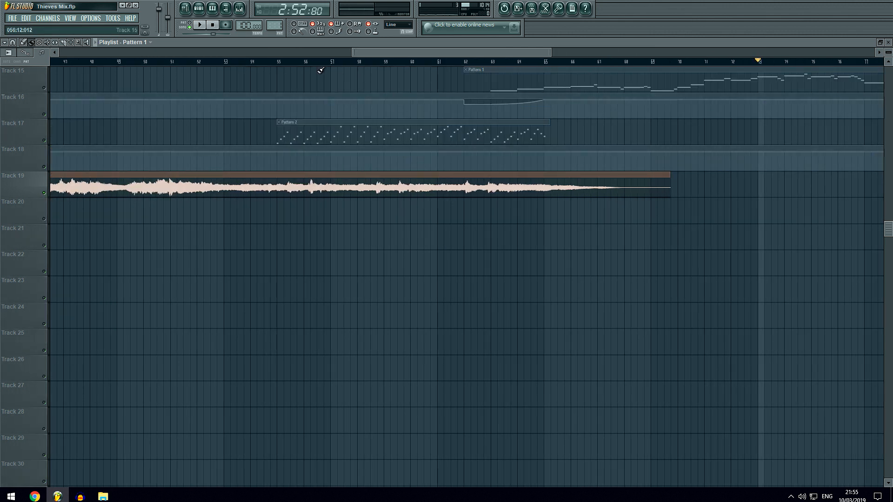
left_click(231, 63)
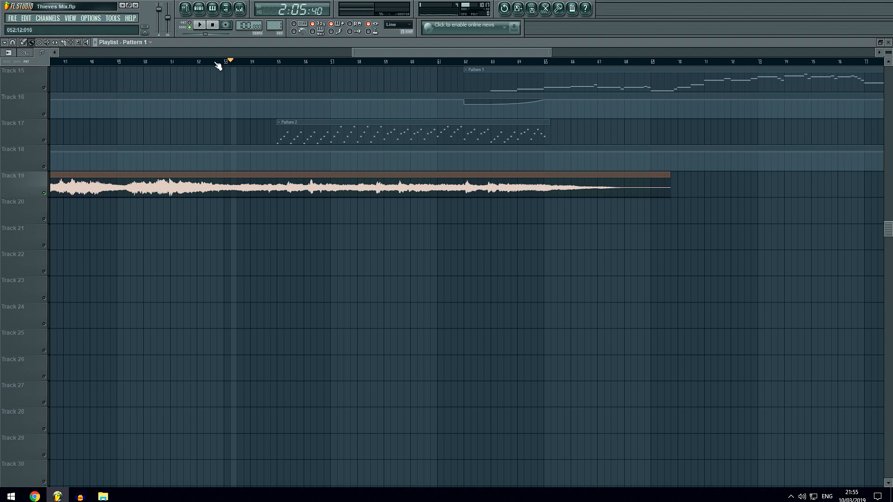
left_click_drag(216, 62, 205, 62)
key("space")
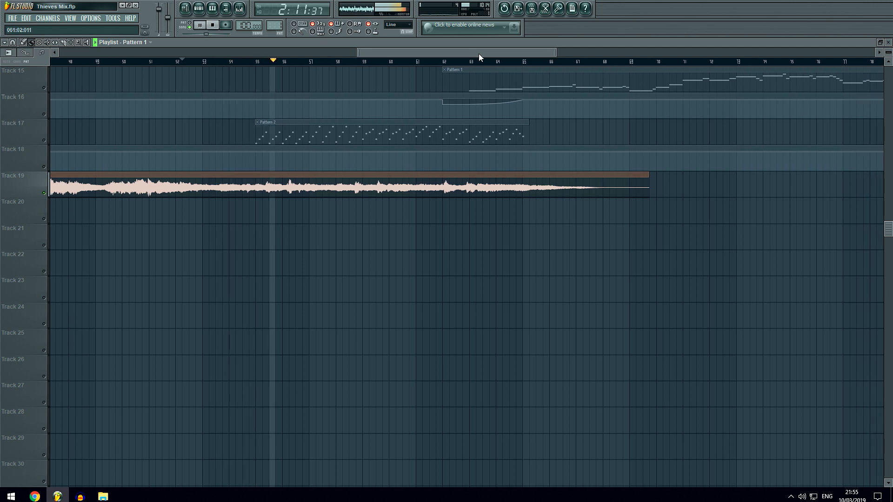
Follow the Hurdy-Gurdy audio to about bar 64, stop playback, and re-enable all tracks.
left_click_drag(479, 54, 483, 54)
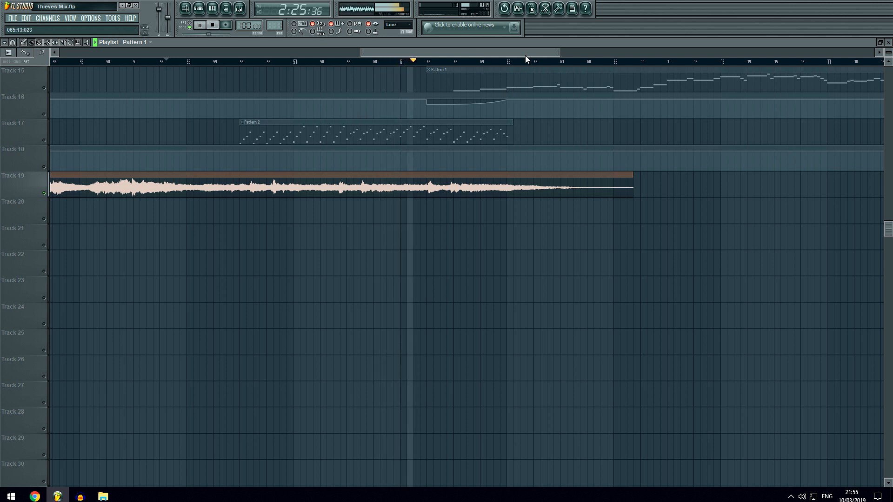
scroll(534, 64, "down", 1)
scroll(728, 64, "up", 3)
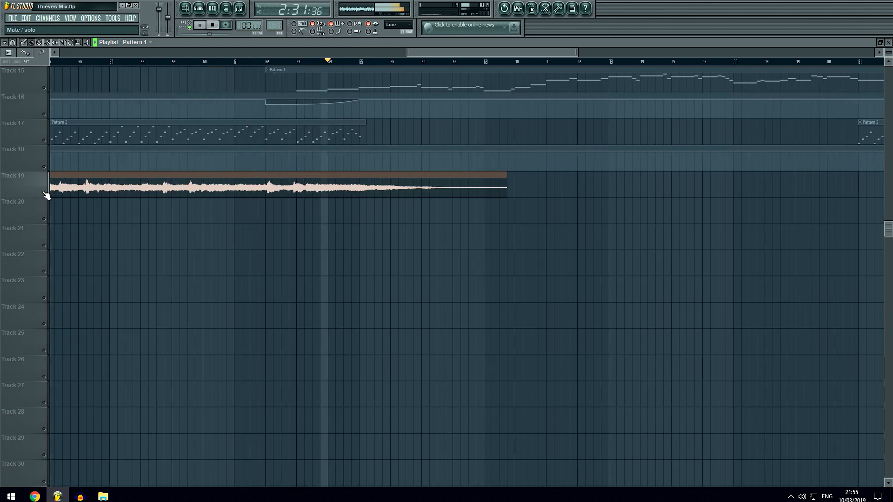
key("space")
scroll(472, 225, "up", 5)
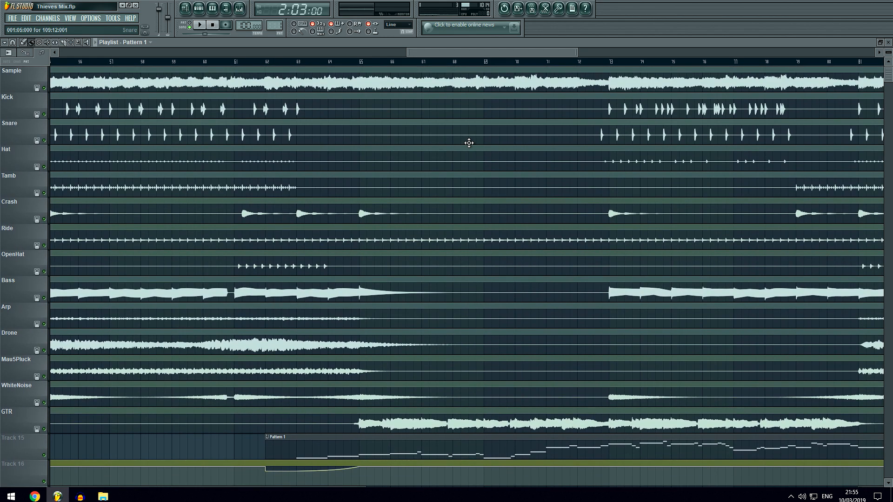
Solo the Sample track and play its ending from just before bar 90.
left_click_drag(498, 53, 699, 45)
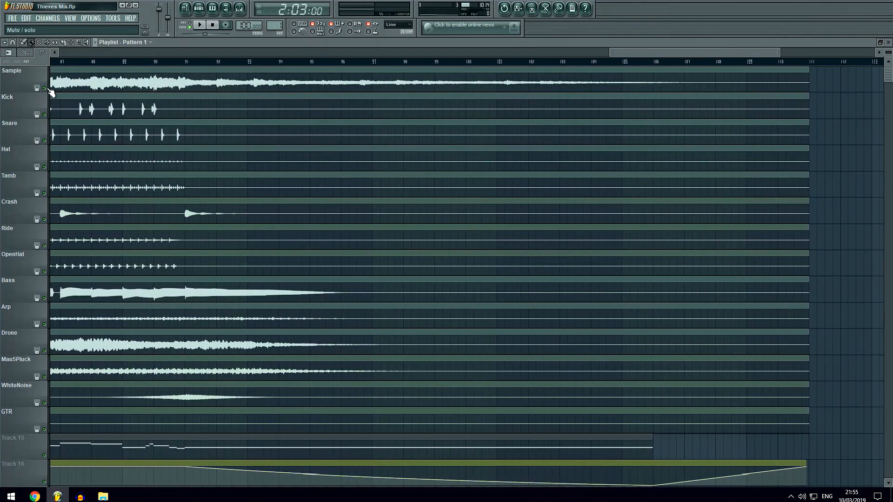
right_click(44, 88)
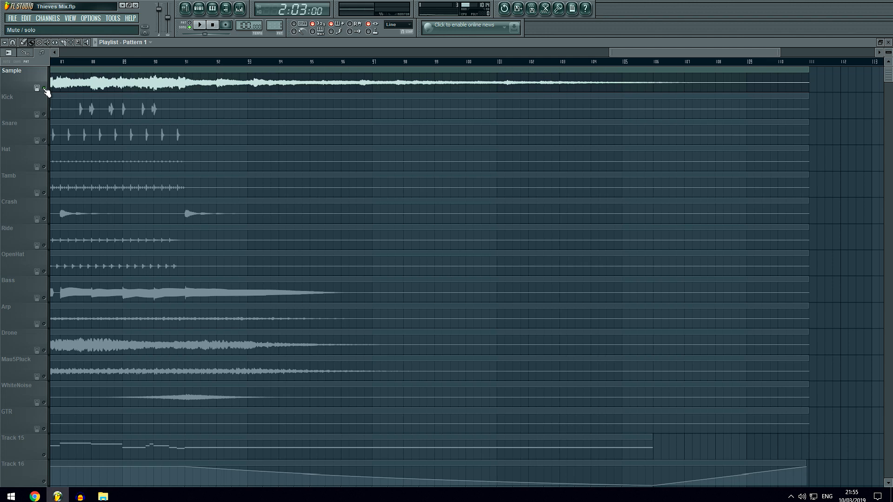
left_click(172, 61)
left_click(142, 61)
key("space")
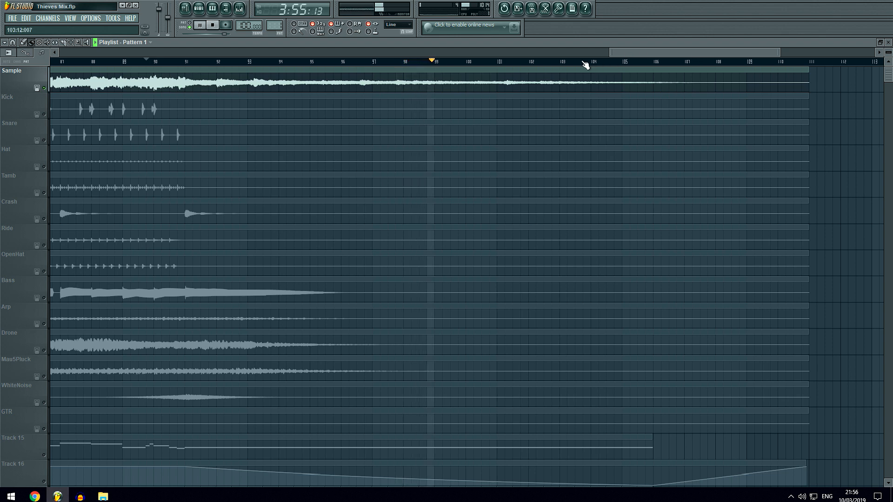
Skip the Sample playback ahead to between bars 102 and 103, then to about bar 105, and stop.
left_click(548, 63)
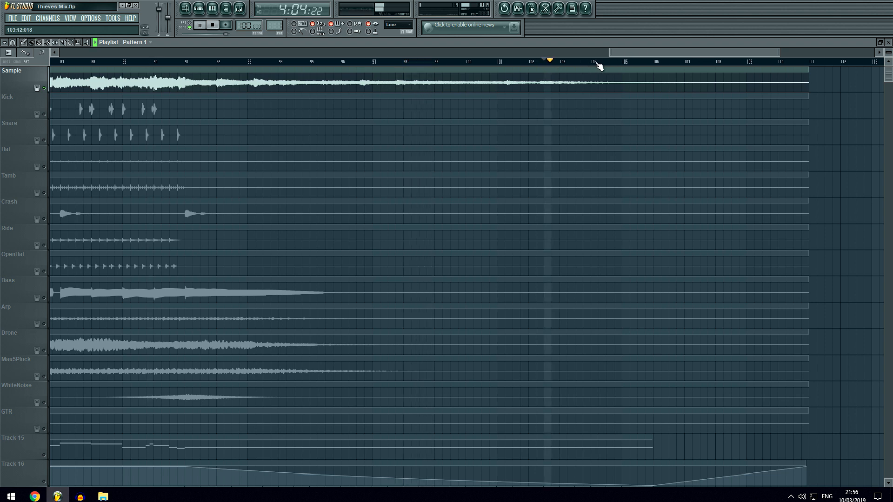
left_click(630, 64)
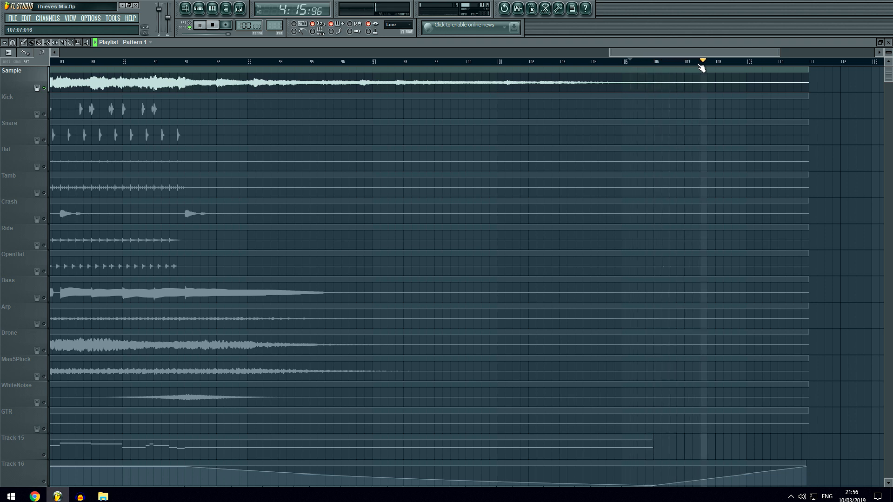
key("space")
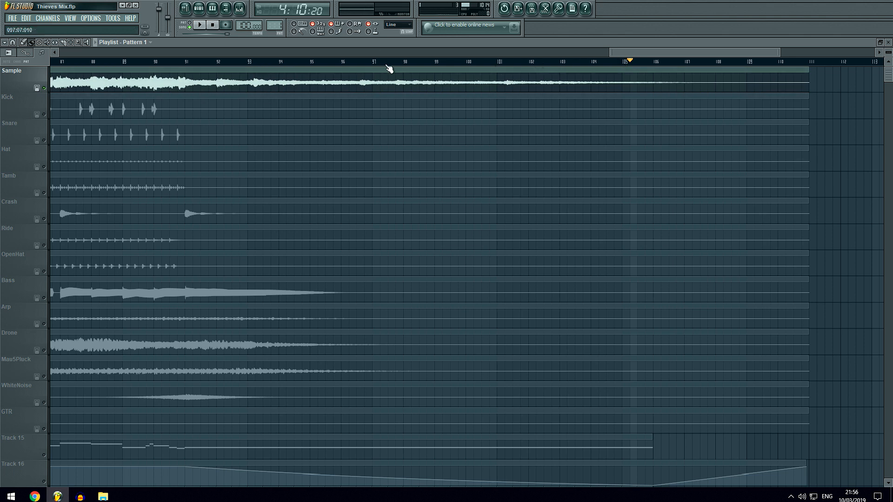
Re-enable all tracks and play the full ending from bar 90, with the Track 16 to 18 automation and pattern in view.
left_click(154, 70)
left_click(155, 62)
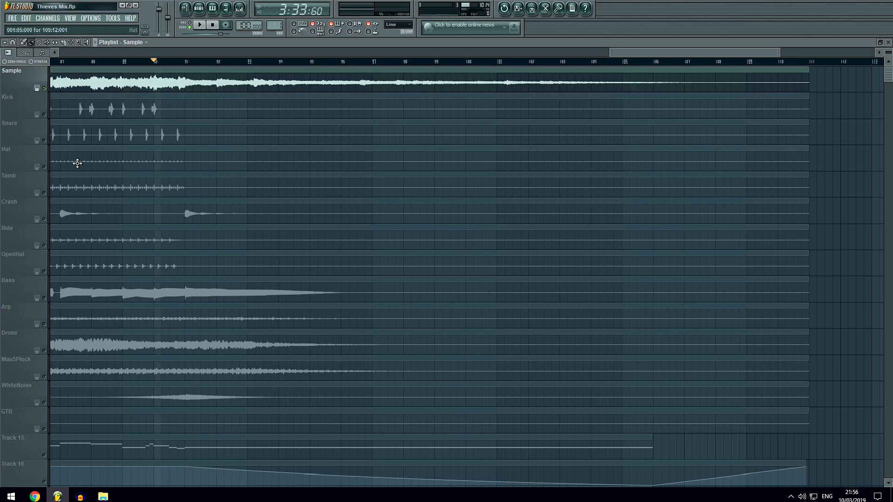
left_click(47, 299)
left_click(46, 298)
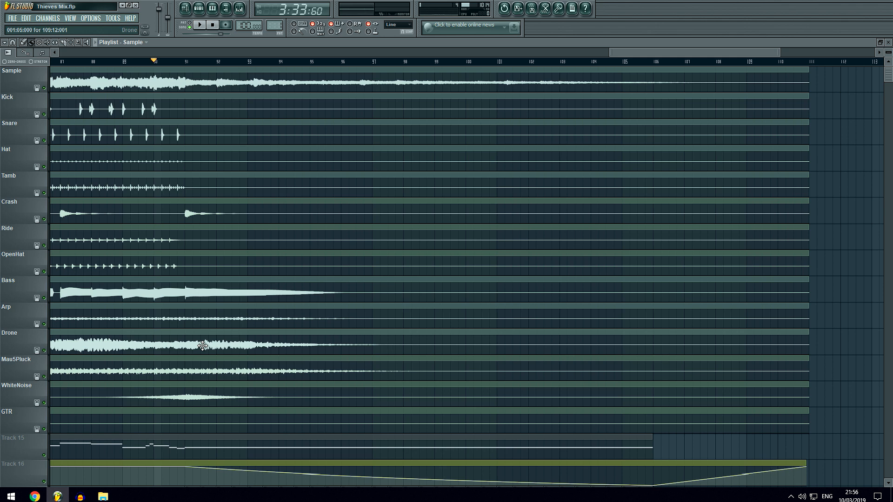
key("space")
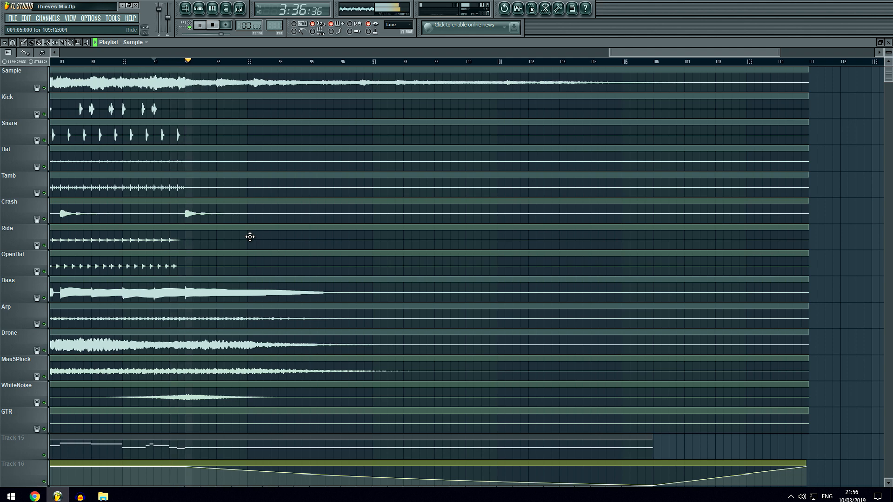
scroll(832, 160, "down", 3)
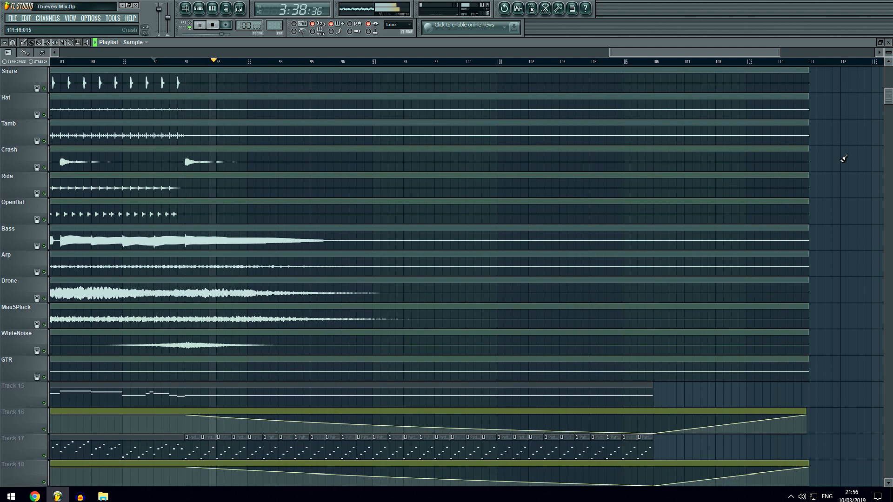
Examine the stem endings and the Track 15 to 18 clips across the full arrangement while the mix plays out, and stop playback.
scroll(843, 159, "down", 2)
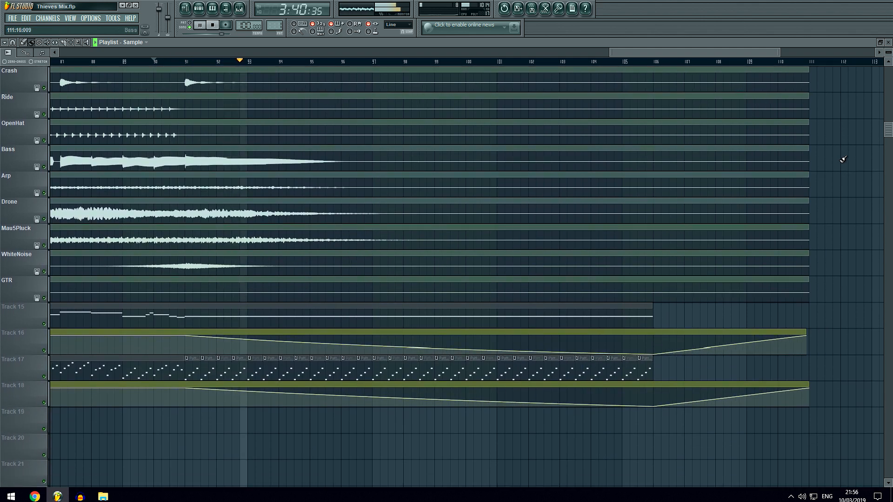
scroll(843, 159, "down", 1)
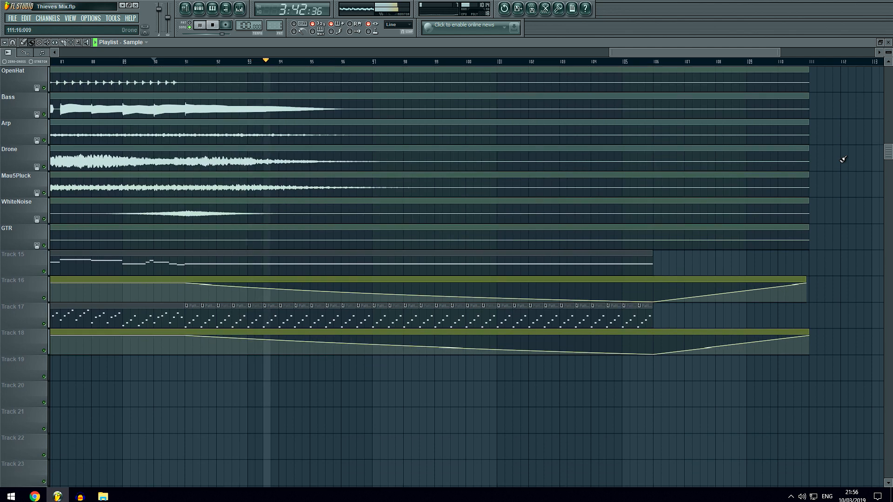
scroll(844, 159, "up", 5)
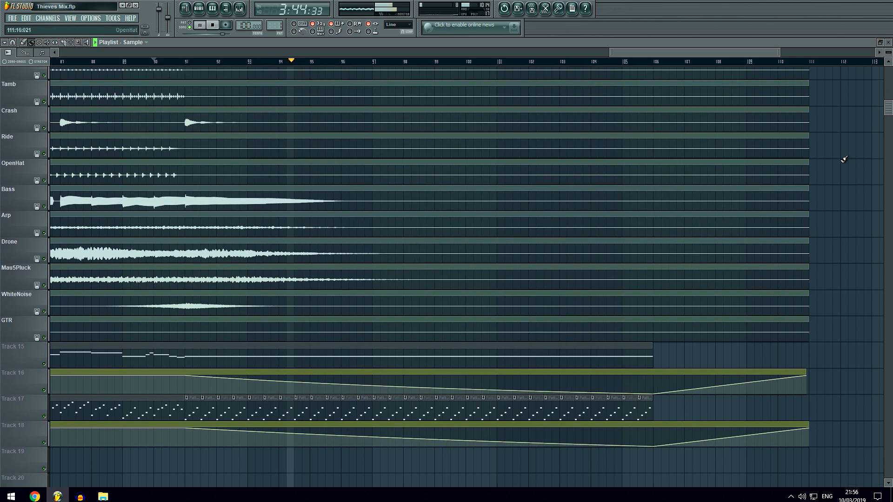
scroll(844, 159, "up", 2)
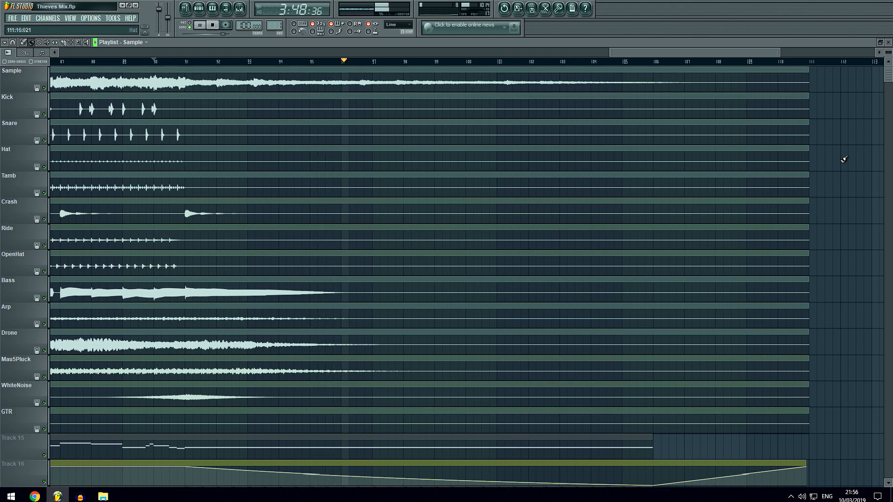
scroll(824, 64, "down", 8)
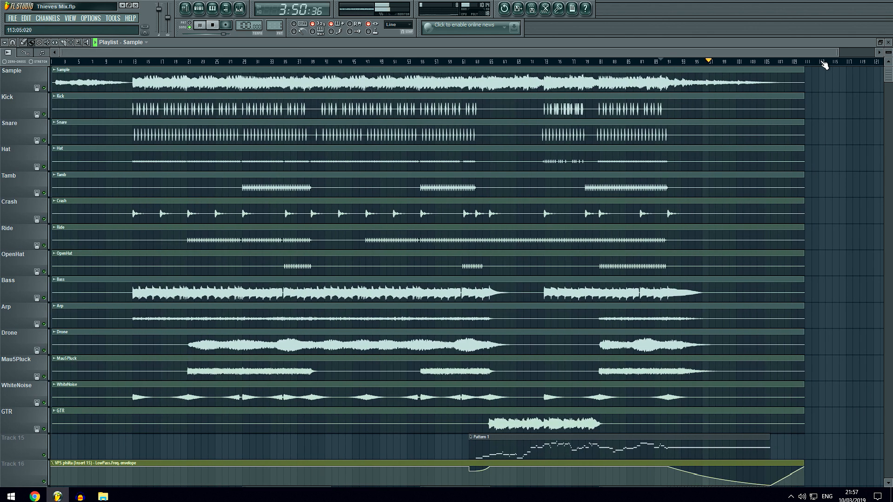
scroll(824, 64, "down", 1)
scroll(791, 70, "up", 1)
scroll(791, 70, "down", 1)
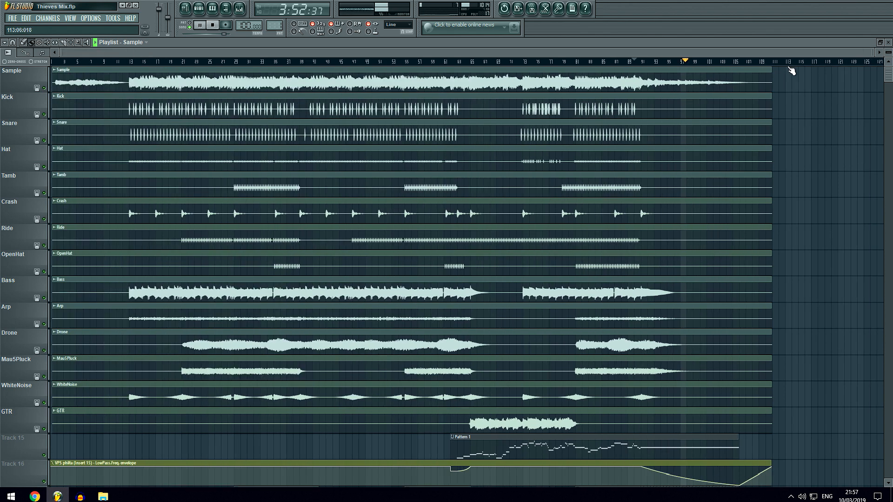
scroll(695, 158, "down", 6)
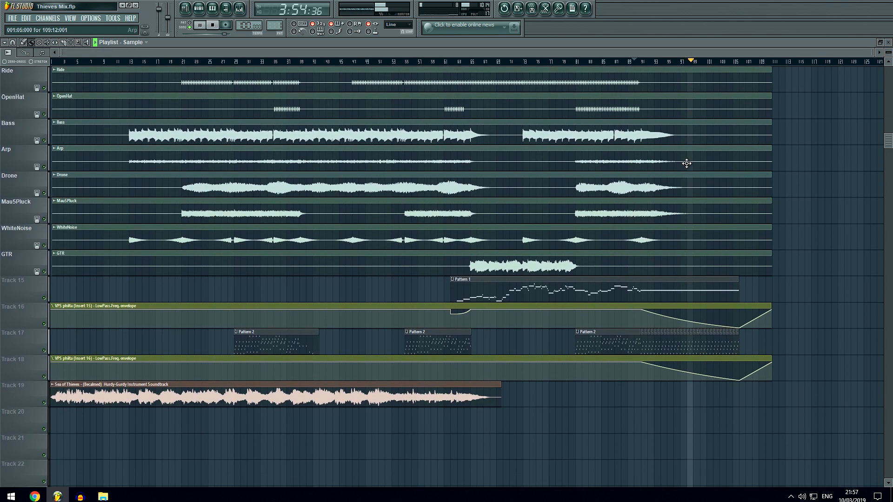
scroll(686, 162, "up", 6)
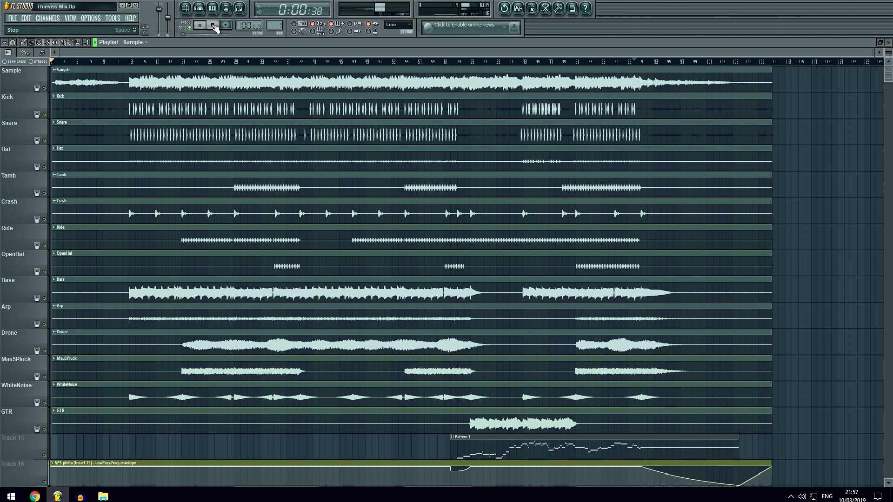
left_click(214, 27)
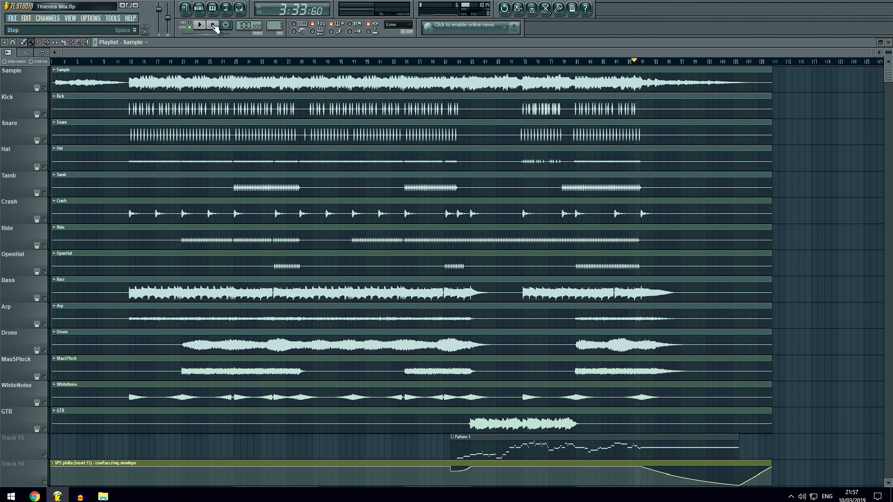